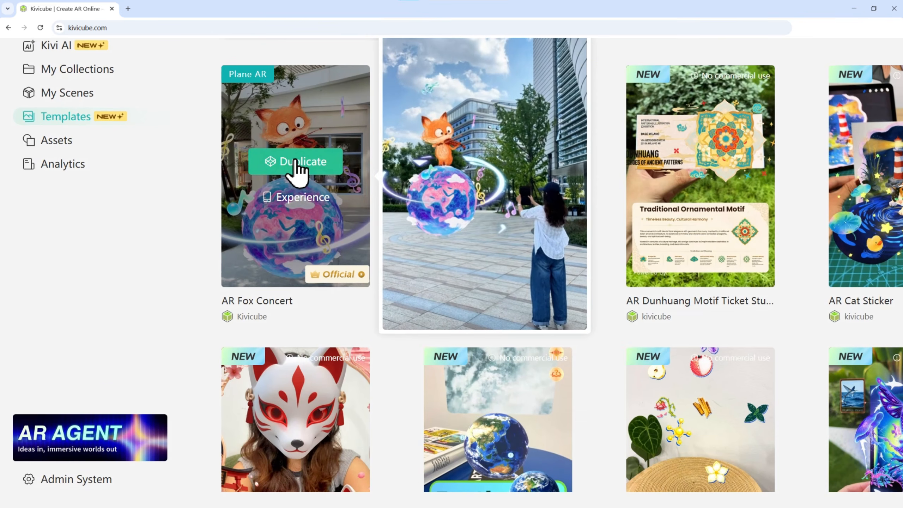
Step: Duplicate the AR Fox Concert template into the AR Concert collection and replace the planet's model with one from the asset library
{"action": "left_click", "coordinate": [292, 164]}
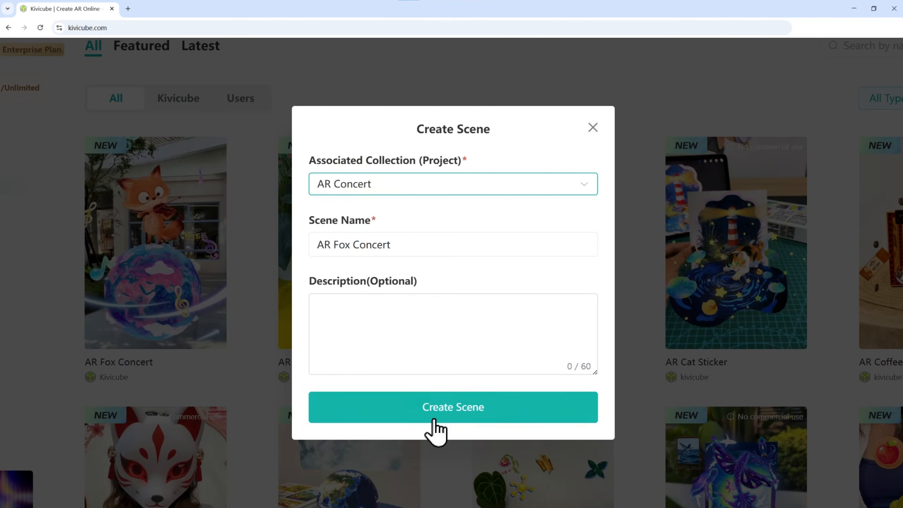
{"action": "left_click", "coordinate": [440, 410]}
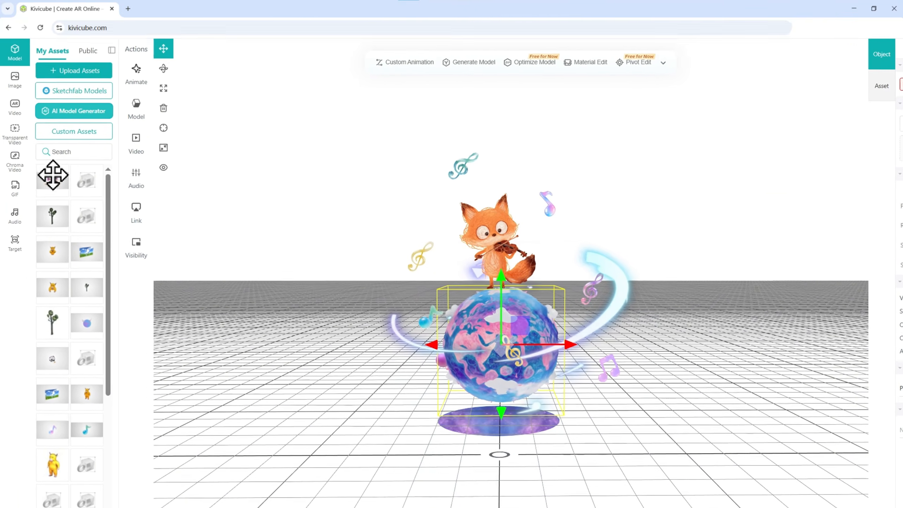
{"action": "left_click_drag", "start_coordinate": [53, 175], "coordinate": [776, 156]}
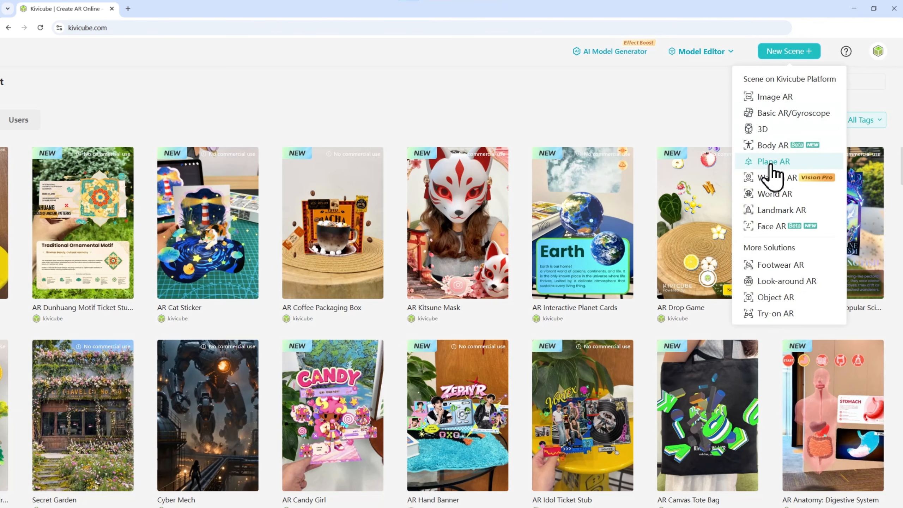
Step: Create a horizontal Plane AR scene named AR Fox Concert in the AR Concert collection for the Web platform, with REAL PLANE detection
{"action": "left_click", "coordinate": [778, 165]}
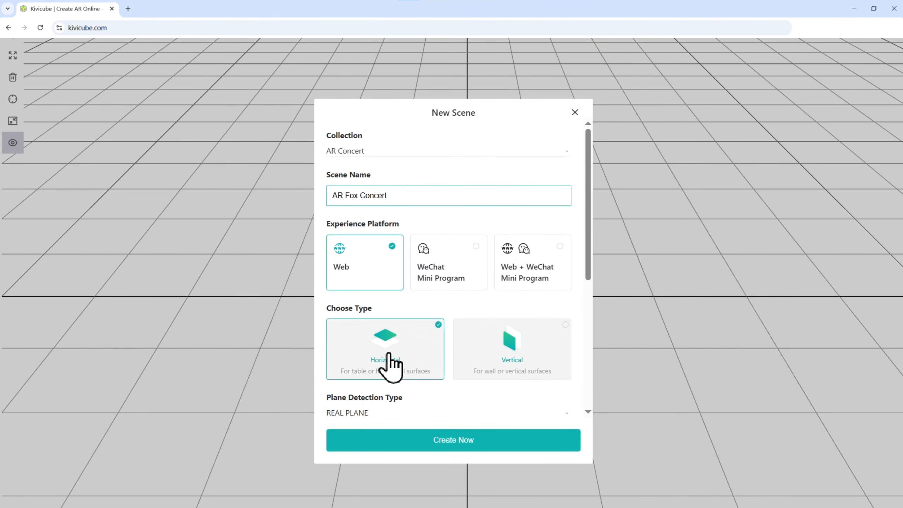
{"action": "left_click", "coordinate": [450, 440]}
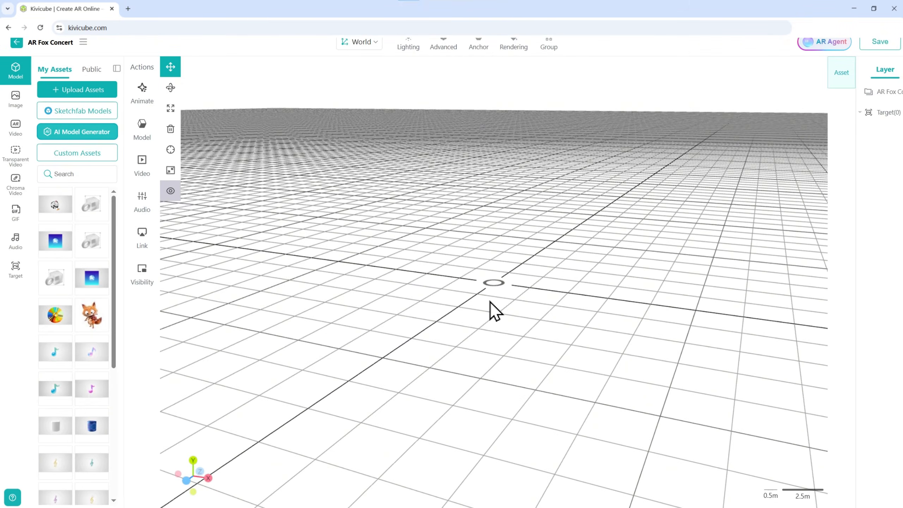
Step: Upload the fox image to the image assets and place it in the scene
{"action": "left_click_drag", "start_coordinate": [495, 311], "coordinate": [540, 312]}
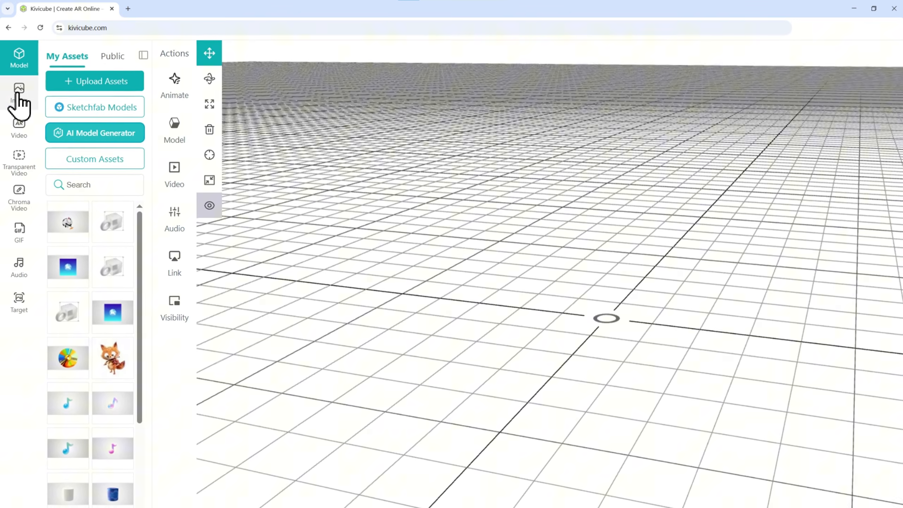
{"action": "left_click", "coordinate": [17, 93]}
{"action": "left_click", "coordinate": [93, 81]}
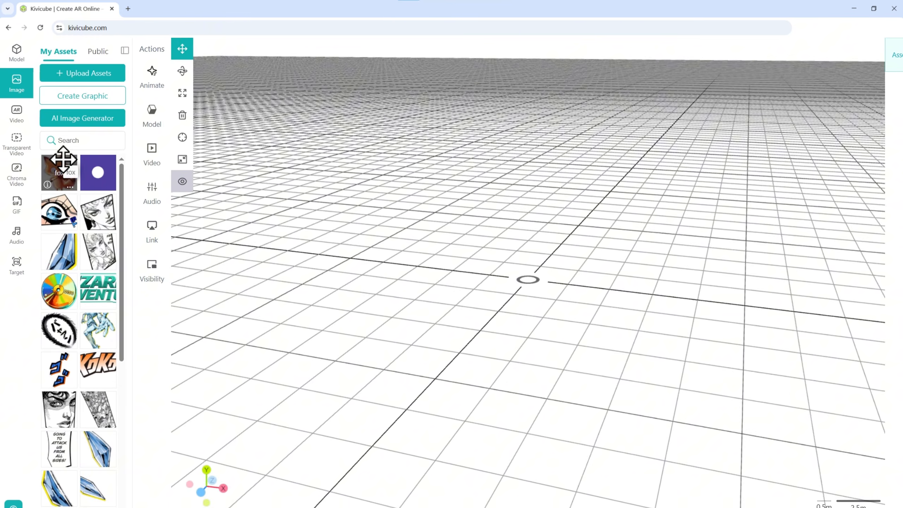
{"action": "left_click_drag", "start_coordinate": [3, 167], "coordinate": [443, 239]}
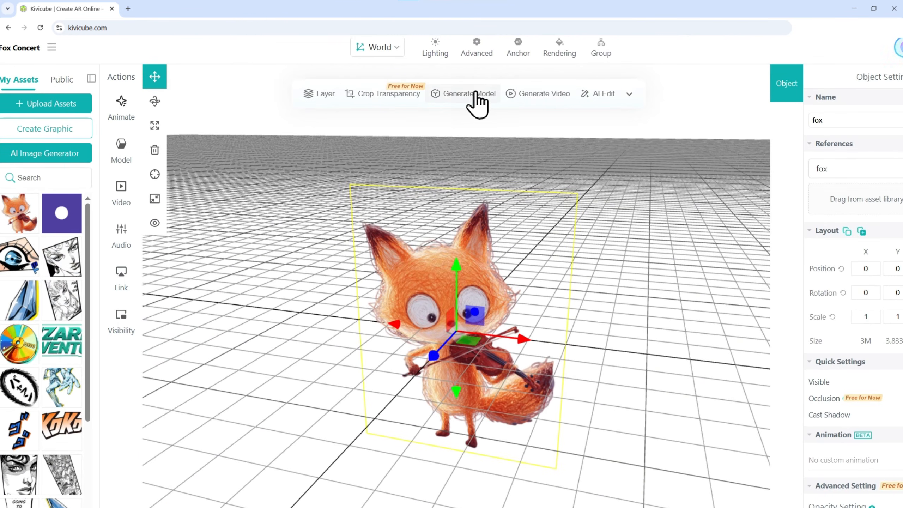
Step: Generate a 3D model from the fox image with AI model Pro V1, Ultra mesh quality and a 100K polygon count
{"action": "left_click", "coordinate": [463, 95]}
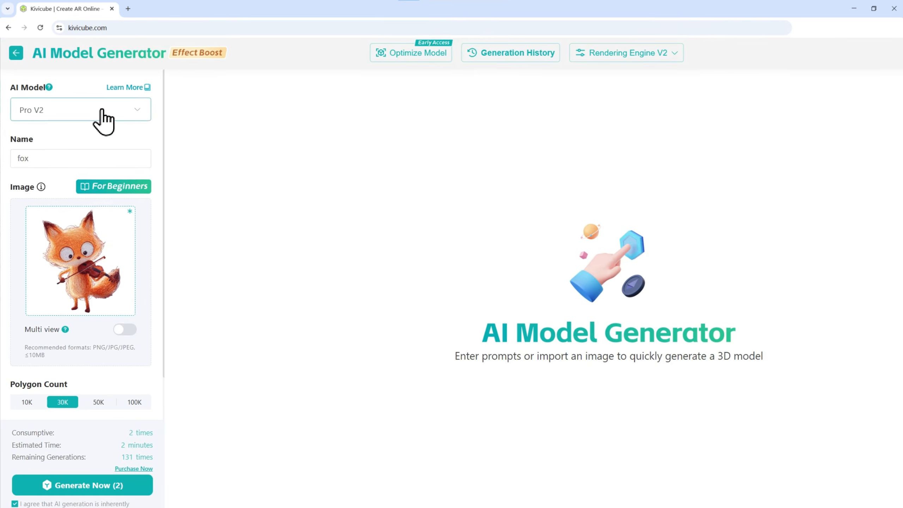
{"action": "left_click", "coordinate": [89, 164]}
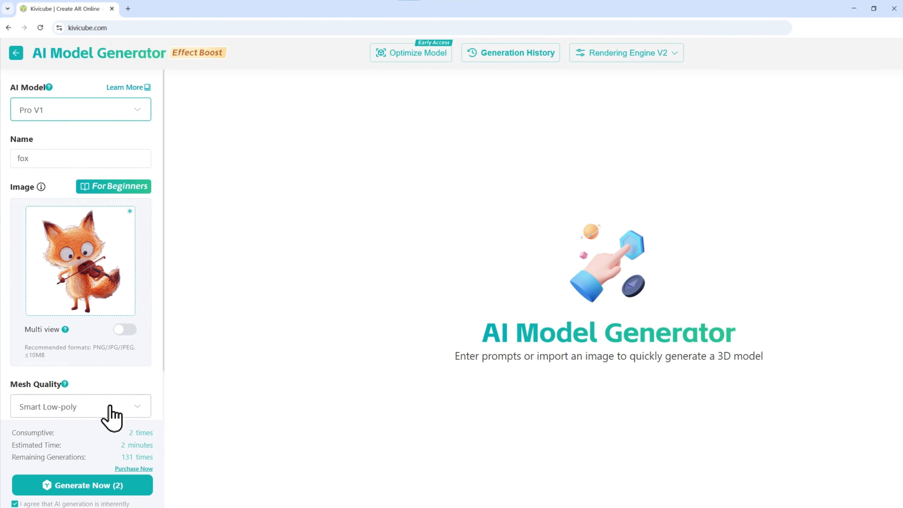
{"action": "left_click", "coordinate": [28, 373]}
{"action": "scroll", "coordinate": [44, 412], "scroll_direction": "down", "scroll_amount": 3}
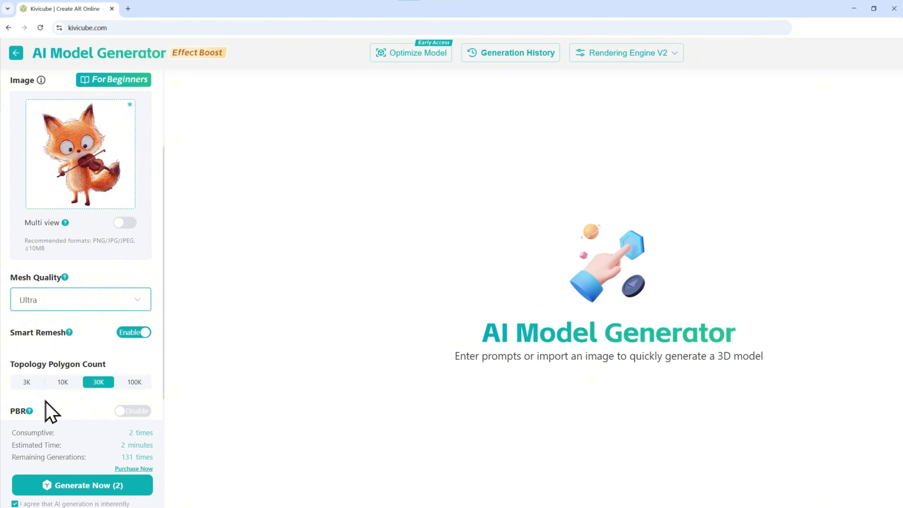
{"action": "scroll", "coordinate": [85, 459], "scroll_direction": "down", "scroll_amount": 2}
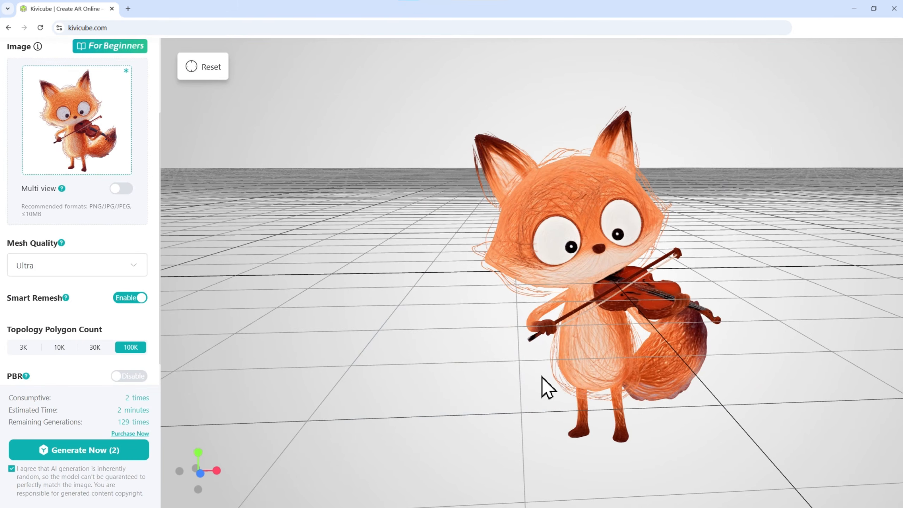
Step: Optimize the fox model with Deep Optimize, mesh simplification 50, max texture size 1024 and texture quality 90, then save it and exit
{"action": "left_click_drag", "start_coordinate": [544, 387], "coordinate": [493, 355]}
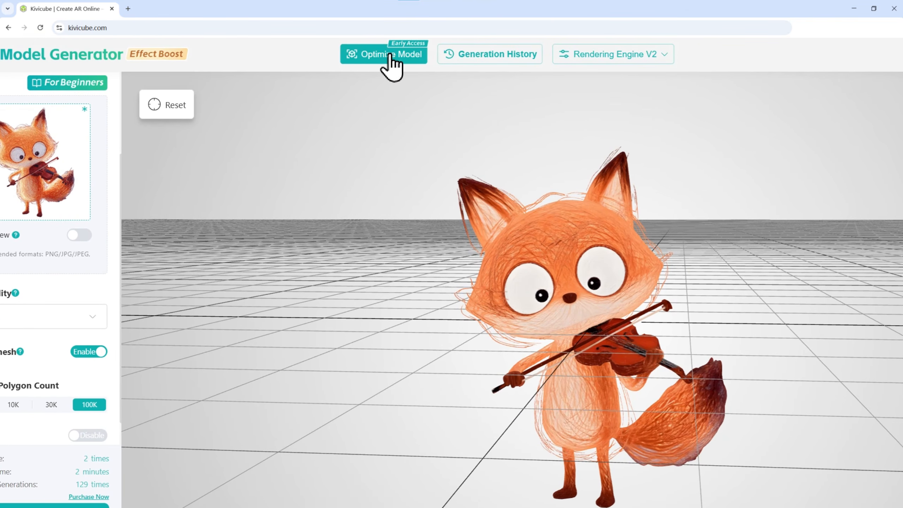
{"action": "left_click", "coordinate": [391, 56]}
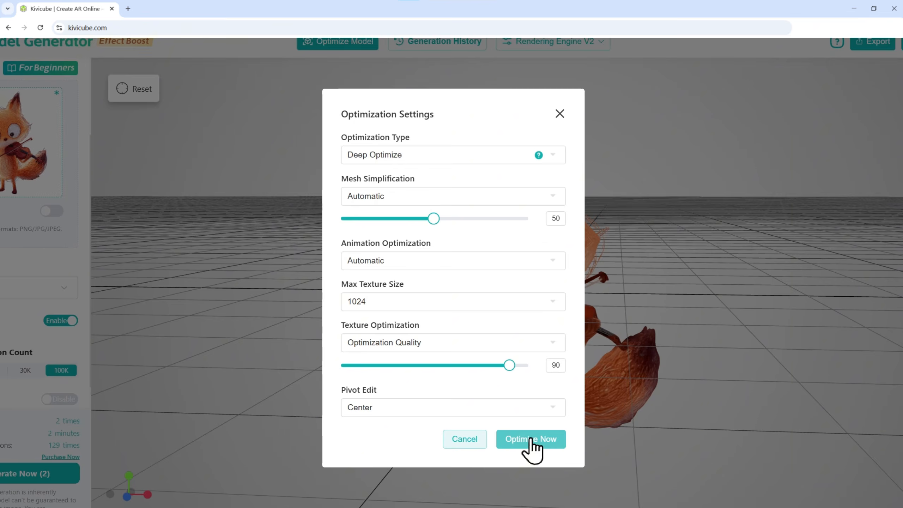
{"action": "left_click", "coordinate": [531, 440]}
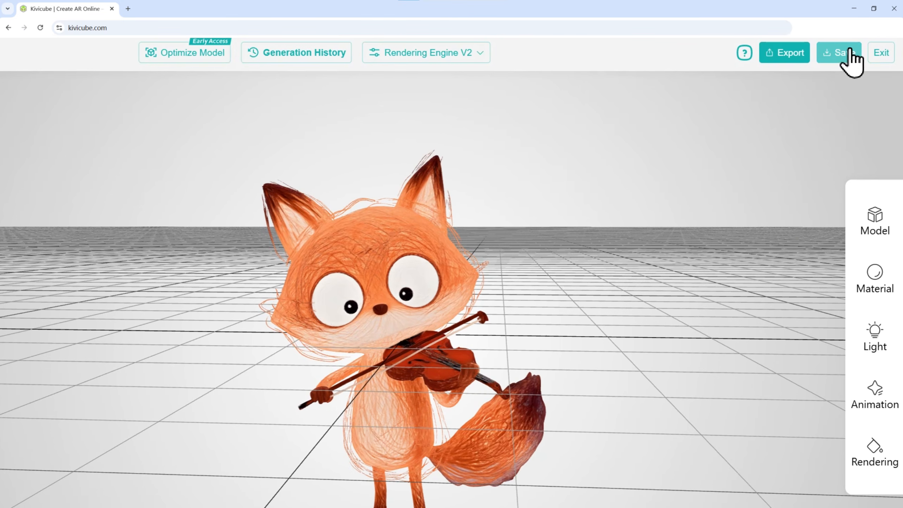
{"action": "left_click", "coordinate": [882, 53]}
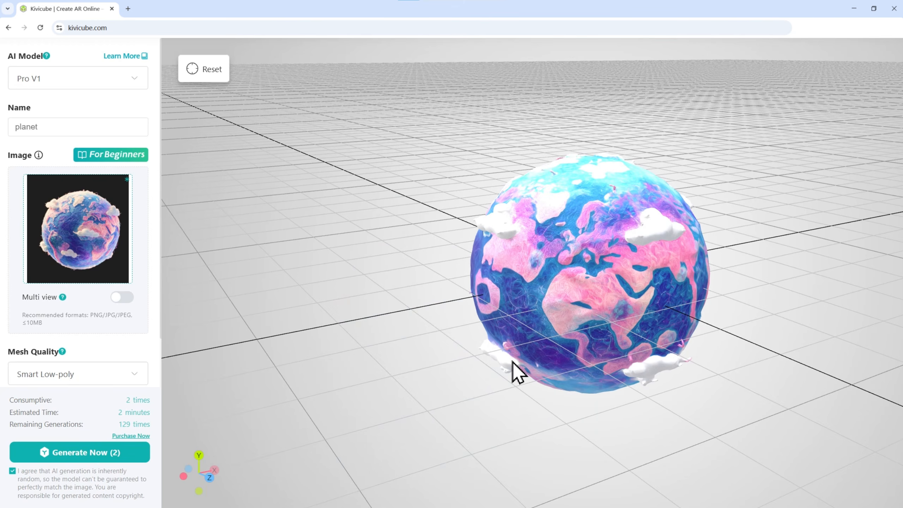
Step: Set the pink-blue music note's metalness to 0 and roughness to 0.66, and change its material type to Unlit
{"action": "left_click_drag", "start_coordinate": [513, 363], "coordinate": [680, 339]}
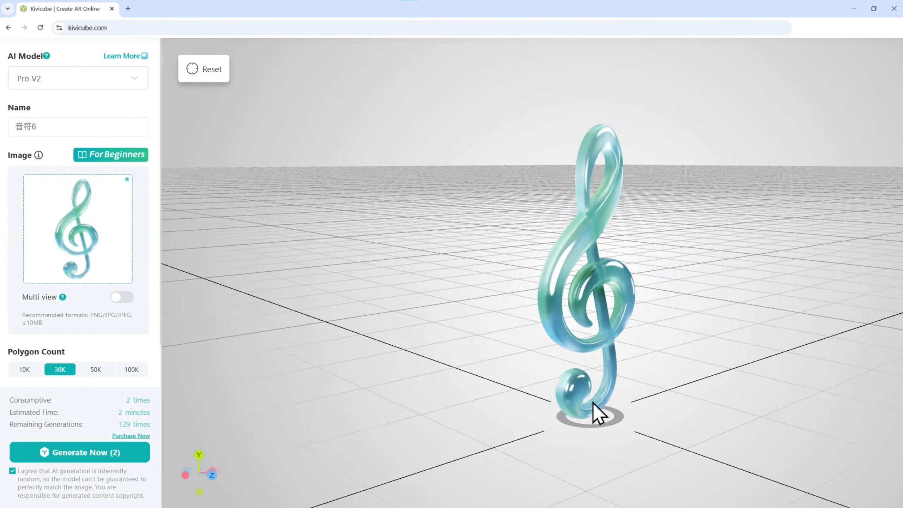
{"action": "left_click_drag", "start_coordinate": [593, 413], "coordinate": [600, 378]}
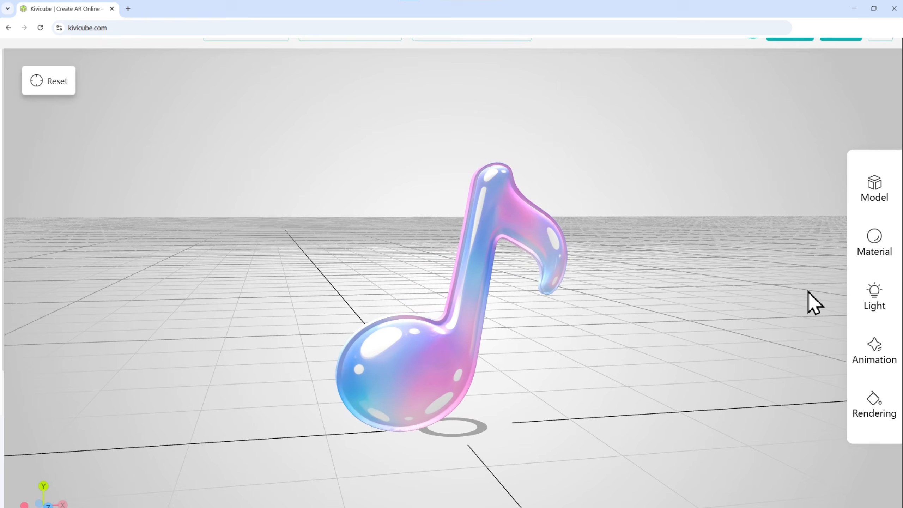
{"action": "left_click", "coordinate": [873, 245]}
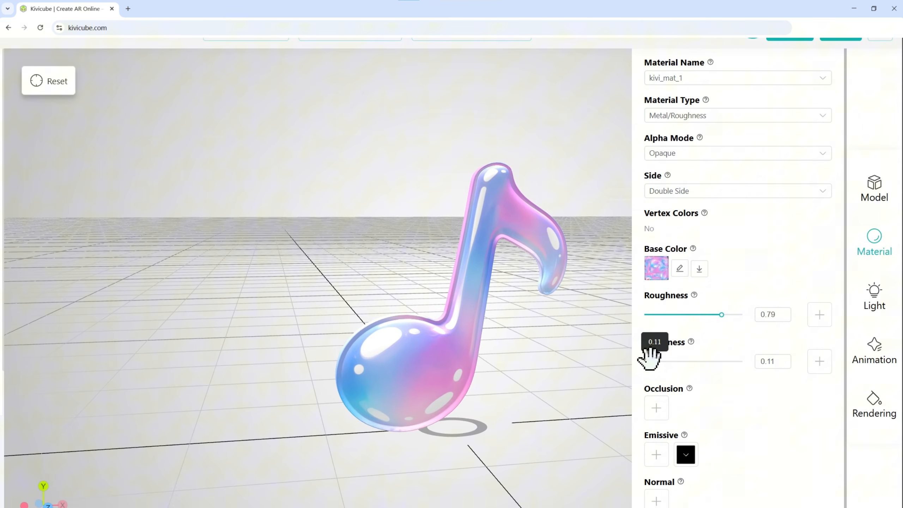
{"action": "mouse_move", "coordinate": [650, 359]}
{"action": "left_mouse_down"}
{"action": "mouse_move", "coordinate": [683, 363]}
{"action": "mouse_move", "coordinate": [644, 361]}
{"action": "left_mouse_up"}
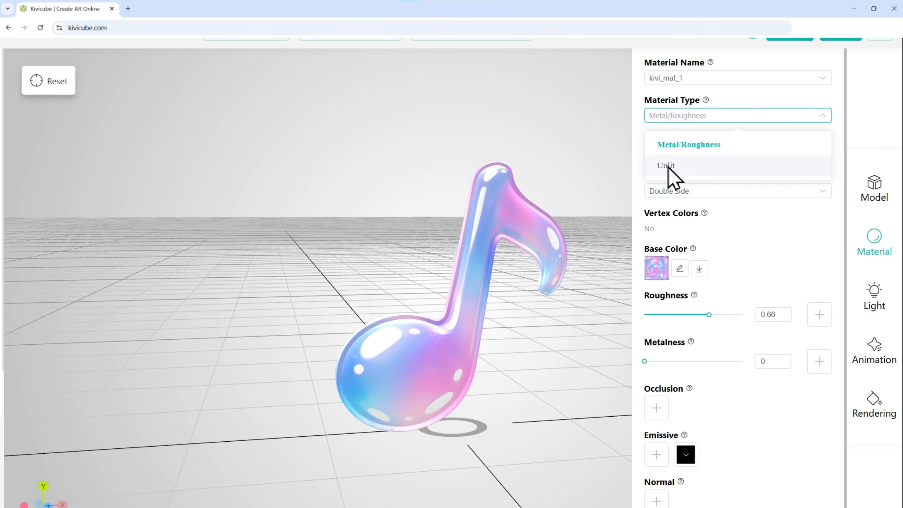
{"action": "left_click", "coordinate": [666, 165]}
{"action": "left_click_drag", "start_coordinate": [587, 381], "coordinate": [452, 383]}
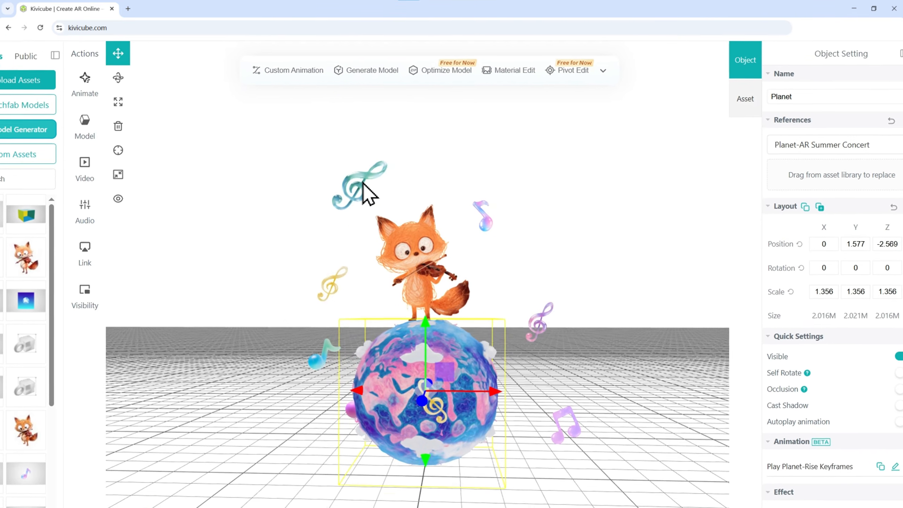
{"action": "left_click", "coordinate": [376, 192]}
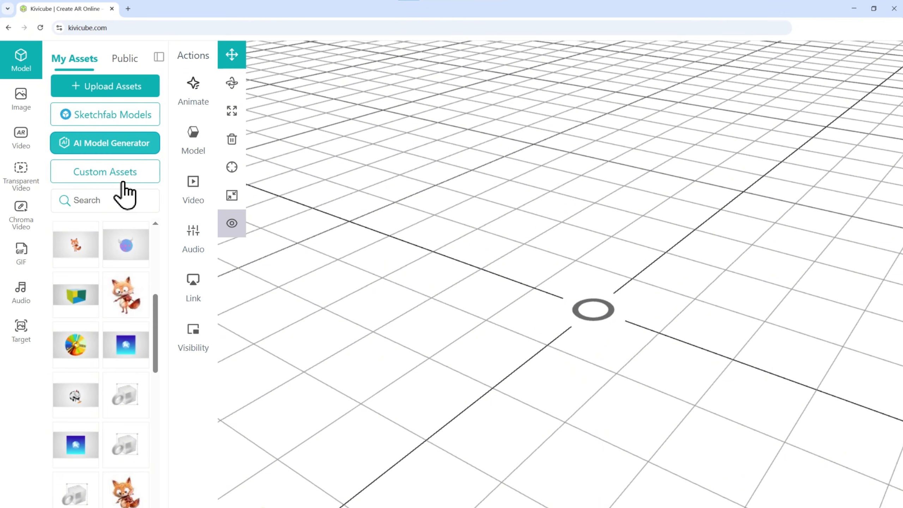
Step: Search the custom assets for "box" and remix the Cylindrical Storage Box
{"action": "left_click", "coordinate": [123, 182]}
{"action": "scroll", "coordinate": [309, 96], "scroll_direction": "down", "scroll_amount": 15}
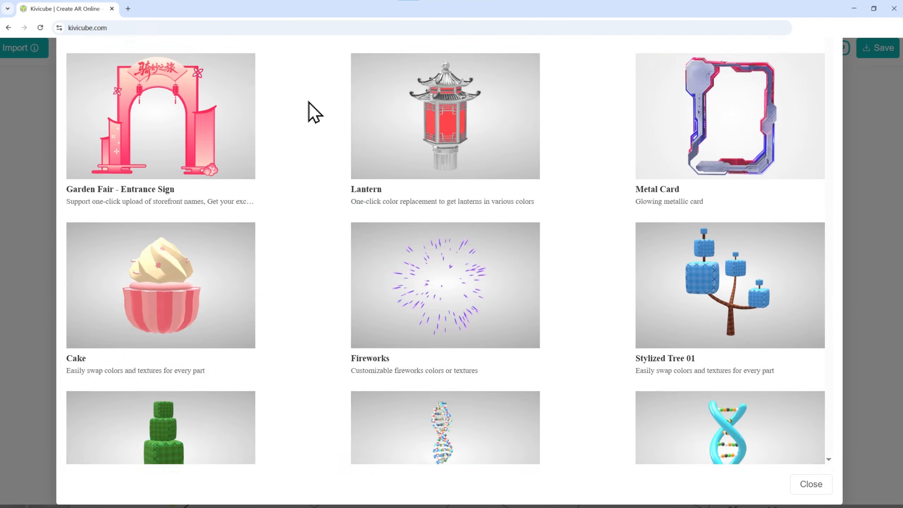
{"action": "scroll", "coordinate": [309, 107], "scroll_direction": "down", "scroll_amount": 5}
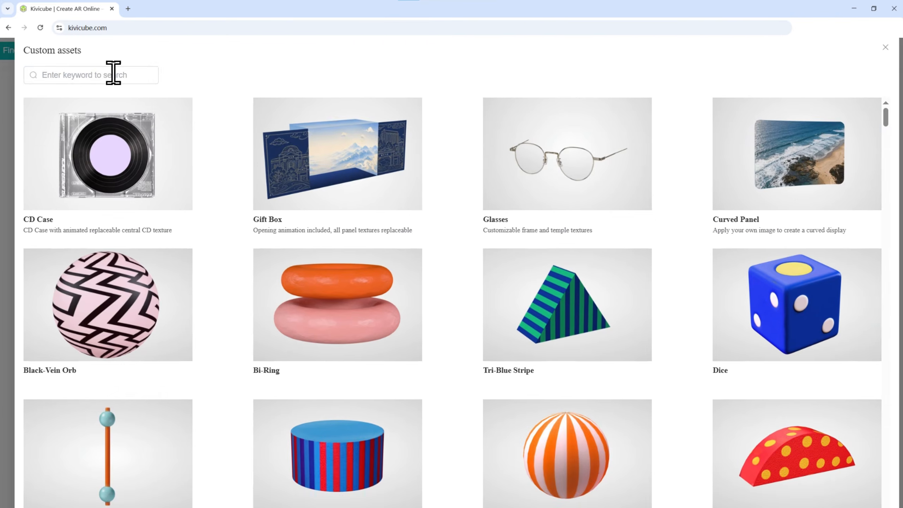
{"action": "left_click", "coordinate": [91, 75]}
{"action": "type", "text": "box"}
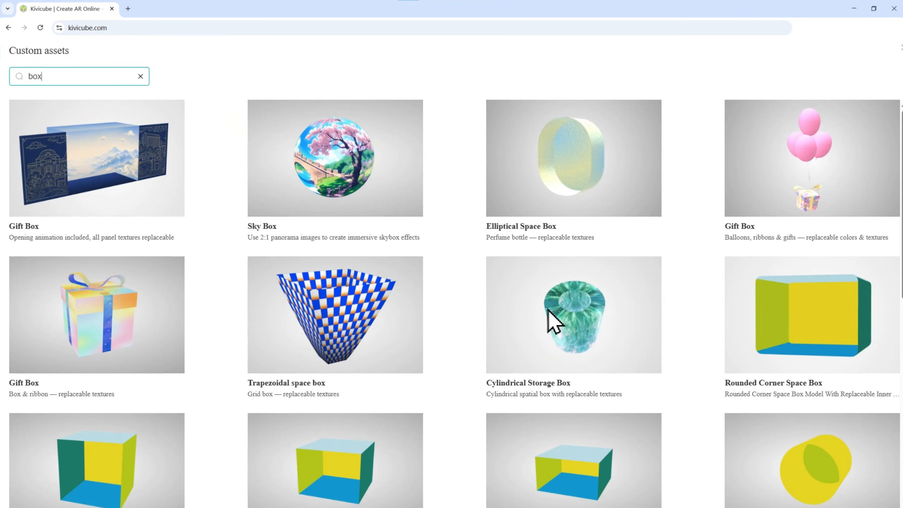
{"action": "mouse_move", "coordinate": [577, 308]}
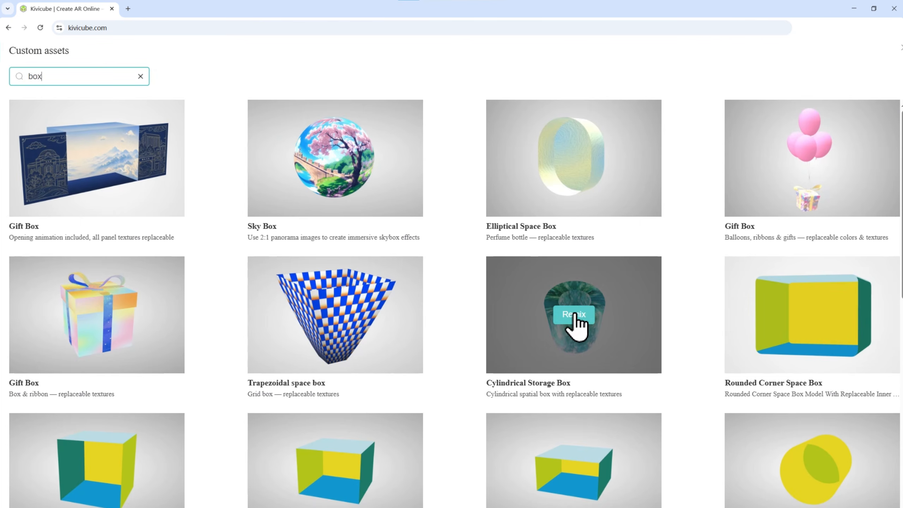
{"action": "left_click", "coordinate": [574, 314]}
Step: Replace the cylinder's base color texture with the blue-purple galaxy image, save the model and exit the editor
{"action": "left_click", "coordinate": [878, 235]}
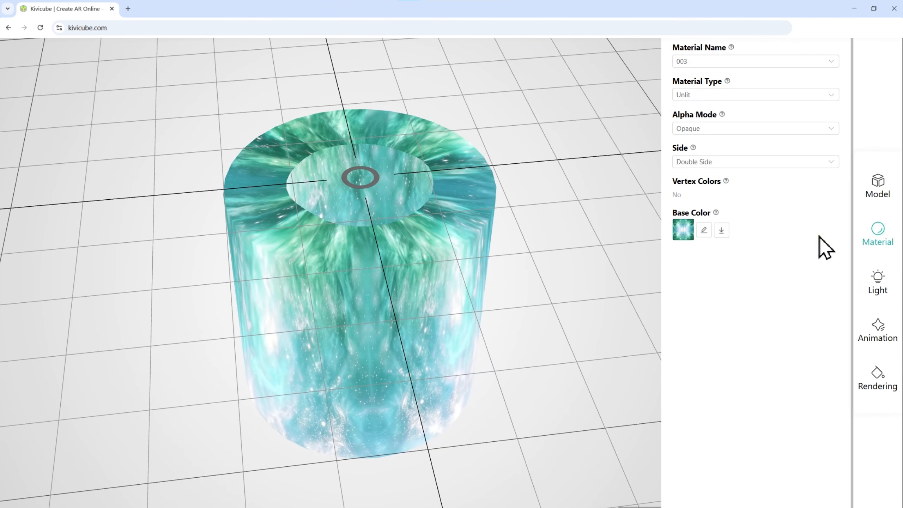
{"action": "left_click", "coordinate": [684, 231]}
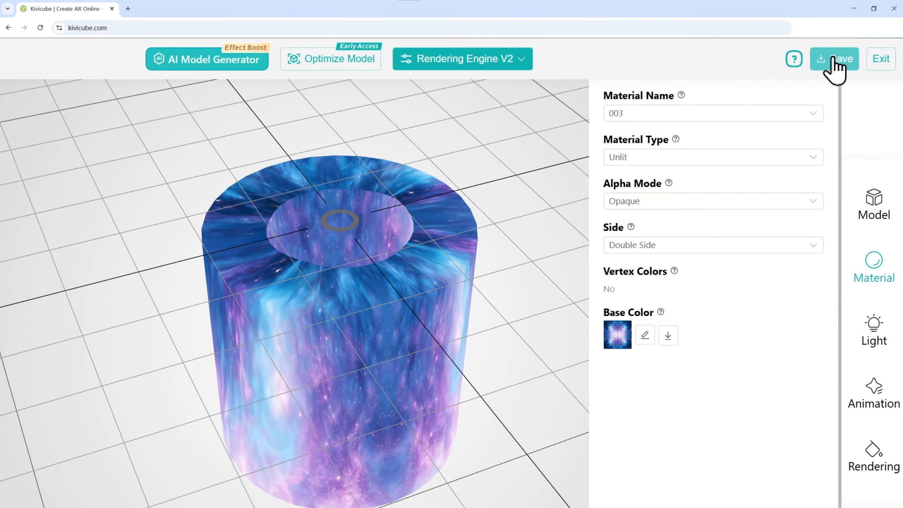
{"action": "left_click", "coordinate": [881, 59]}
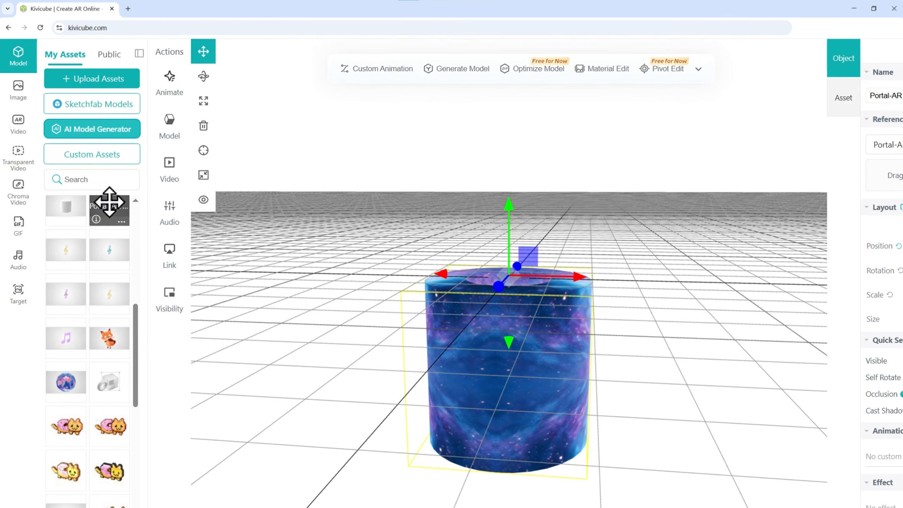
Step: Add a second portal model at scale 1.01 and Y position 0.031, with Occlusion on and Cast Shadow off
{"action": "left_click_drag", "start_coordinate": [106, 202], "coordinate": [187, 290]}
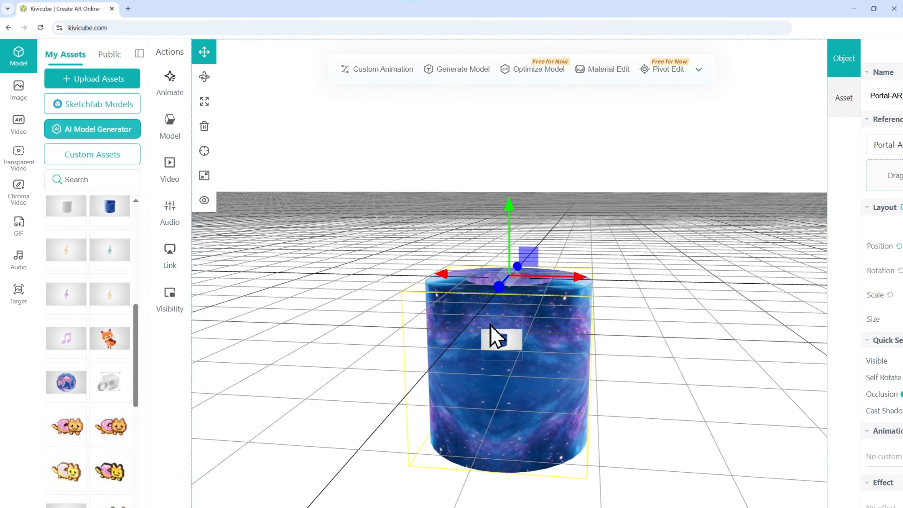
{"action": "left_click_drag", "start_coordinate": [491, 326], "coordinate": [491, 326]}
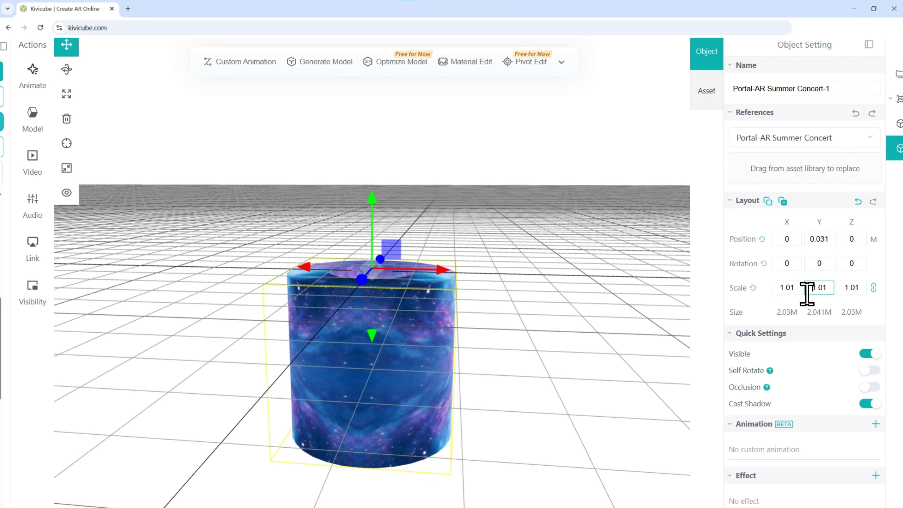
{"action": "left_click", "coordinate": [869, 388]}
{"action": "left_click_drag", "start_coordinate": [557, 287], "coordinate": [384, 219]}
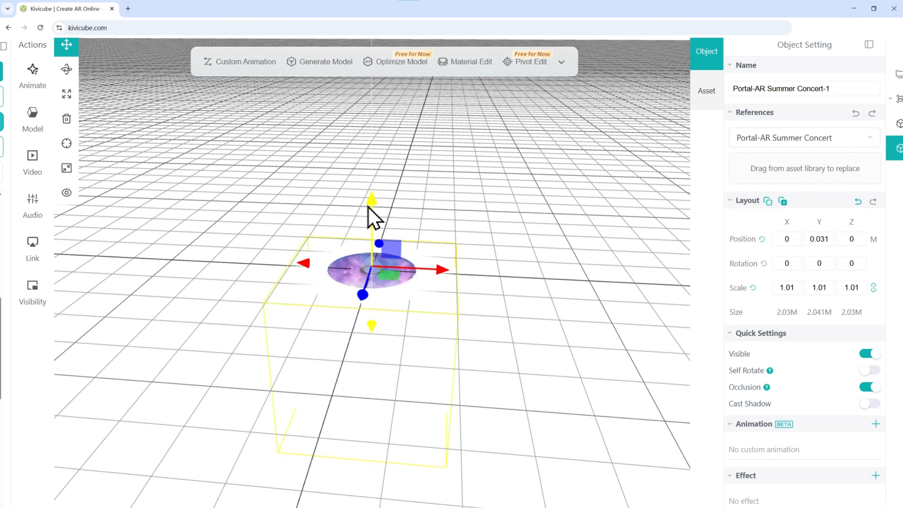
{"action": "left_click_drag", "start_coordinate": [515, 282], "coordinate": [395, 441]}
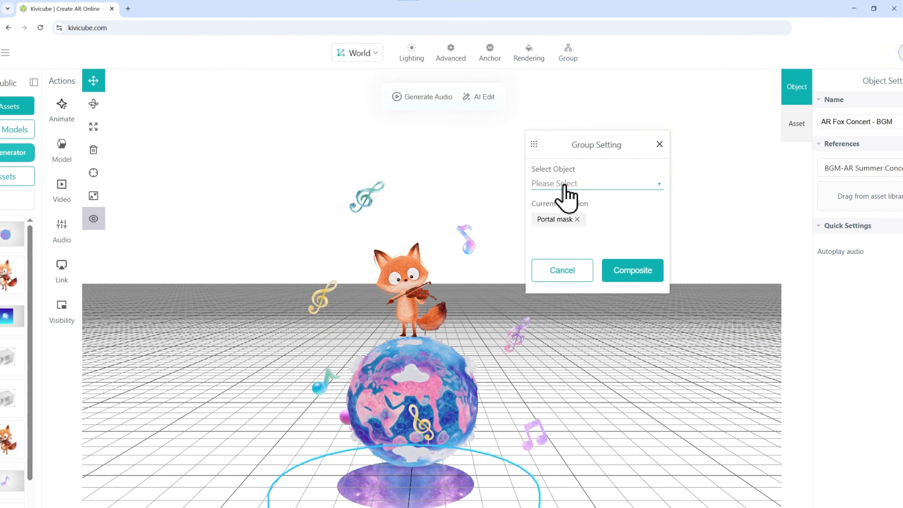
Step: Composite the portal mask and the portal into one group
{"action": "left_click", "coordinate": [633, 269]}
{"action": "scroll", "coordinate": [587, 374], "scroll_direction": "down", "scroll_amount": 3}
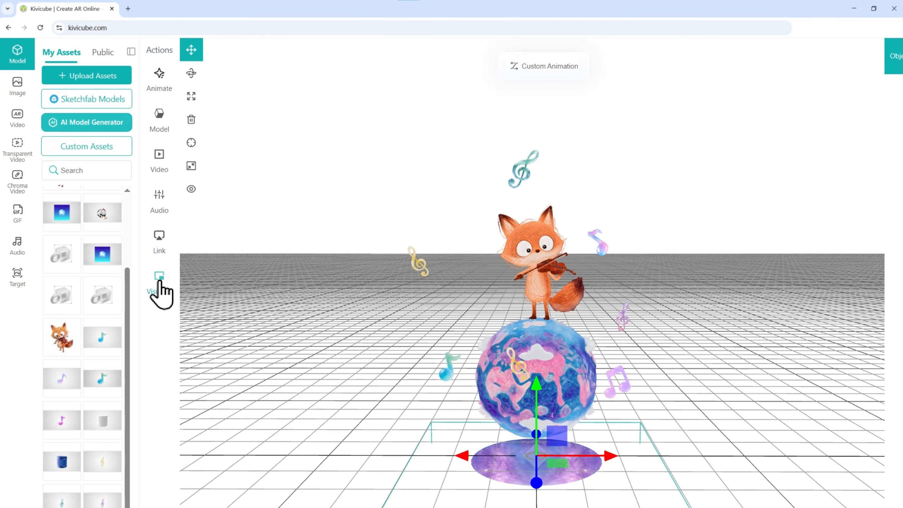
Step: Add a "portal visible" visibility action at Scene Start that makes everything except the portal group, portal mask and Portal invisible
{"action": "left_click", "coordinate": [159, 281]}
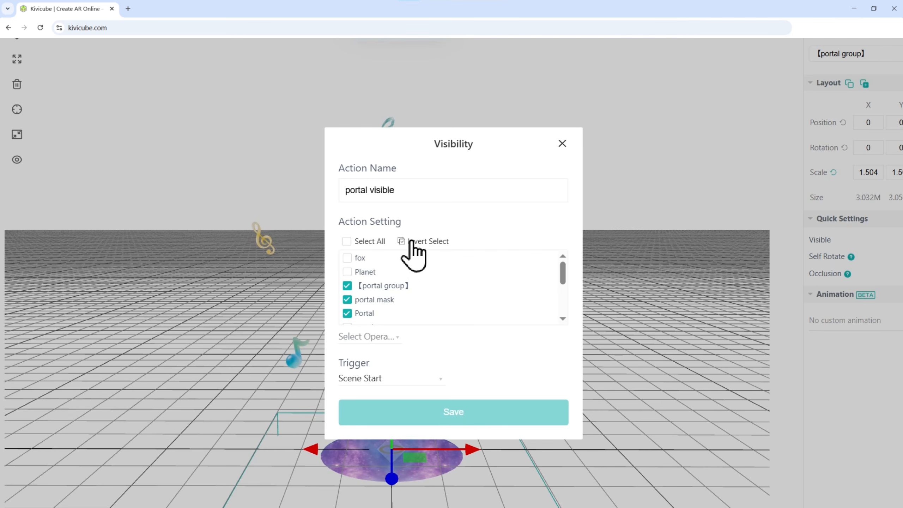
{"action": "left_click_drag", "start_coordinate": [561, 280], "coordinate": [569, 309]}
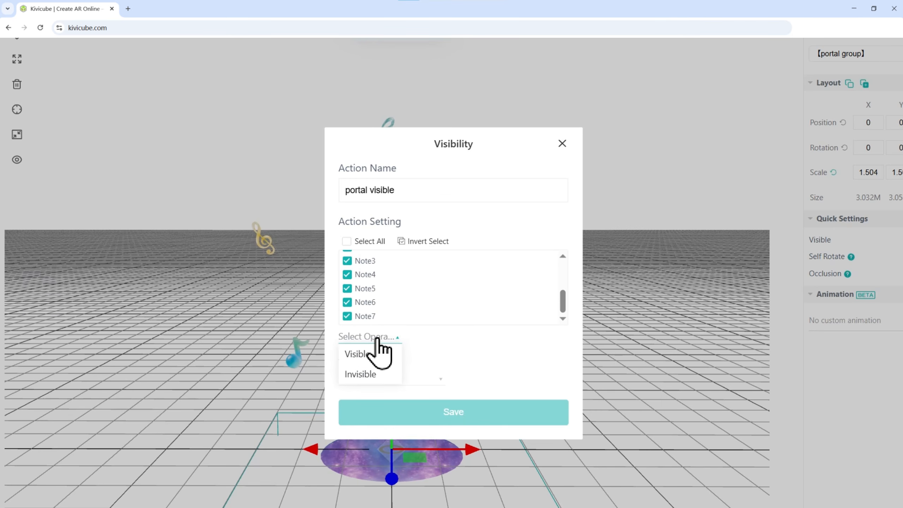
{"action": "left_click", "coordinate": [366, 373]}
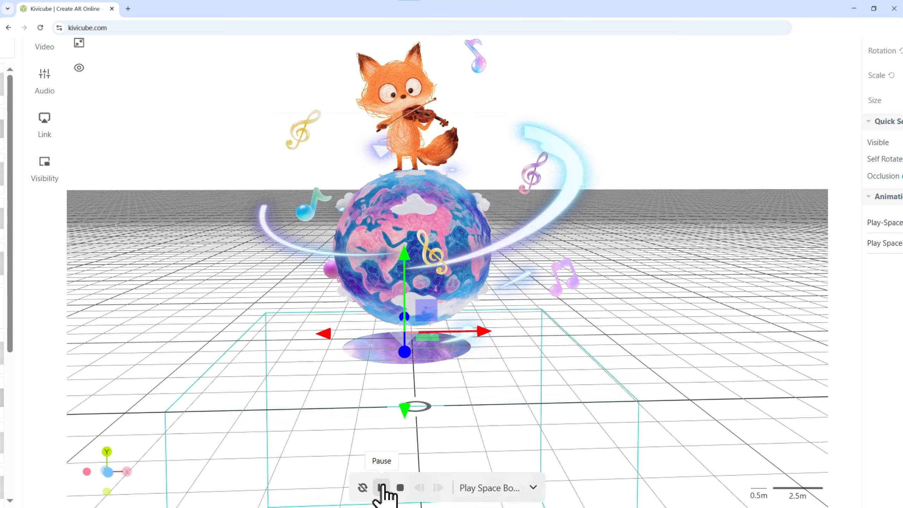
Step: Play and pause the finished portal animation to examine how the portal grows beneath the planet
{"action": "left_click", "coordinate": [382, 488]}
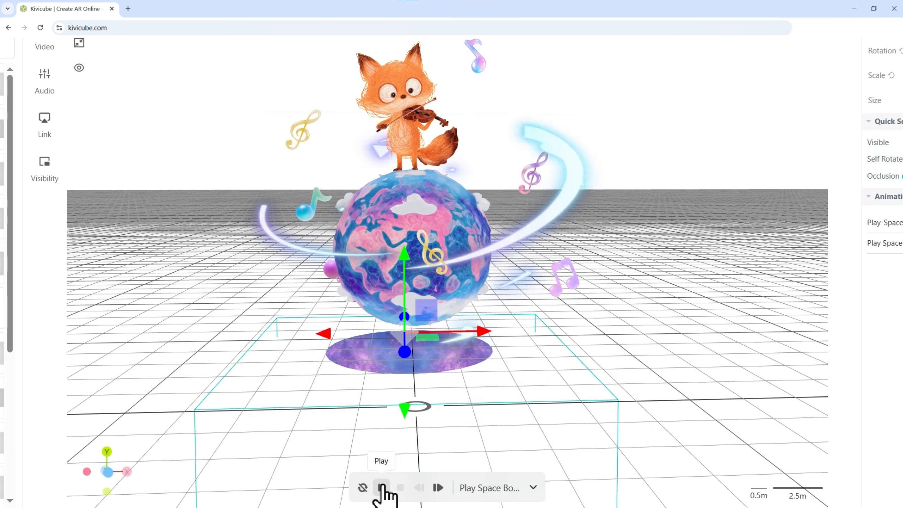
{"action": "left_click", "coordinate": [381, 488]}
{"action": "left_click", "coordinate": [382, 489]}
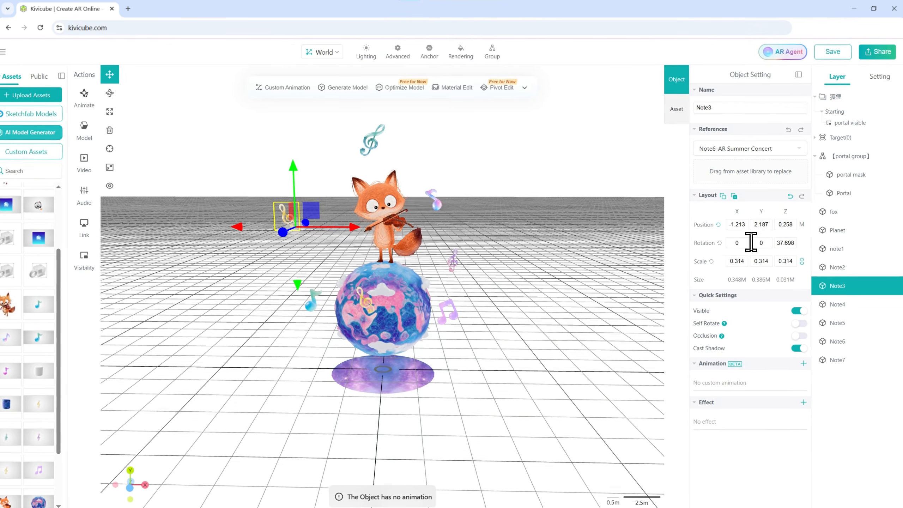
Step: Add a keyframe animation to the portal group and set its Frame1 scale to 0
{"action": "left_click", "coordinate": [848, 156]}
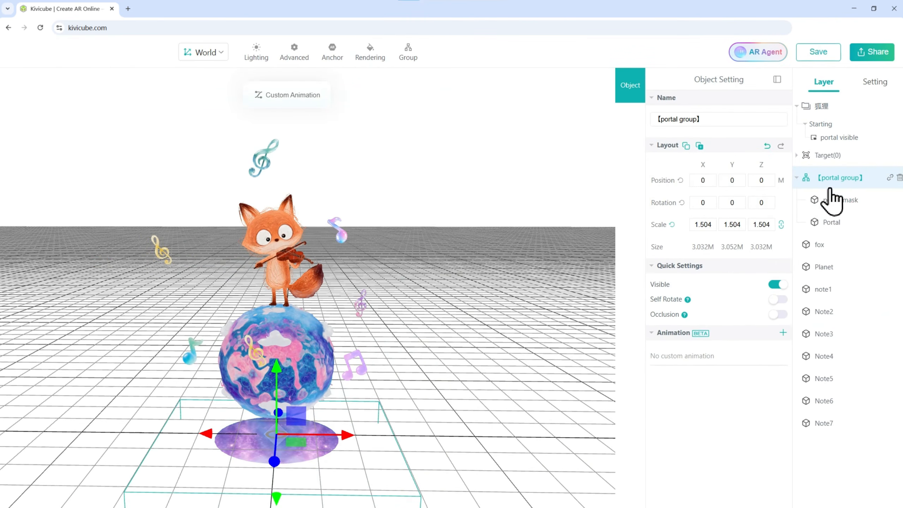
{"action": "left_click", "coordinate": [783, 333]}
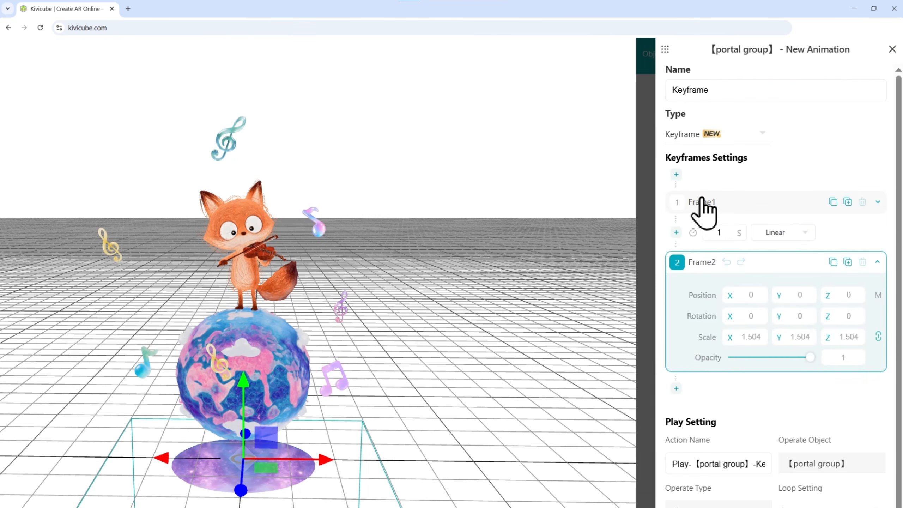
{"action": "left_click", "coordinate": [706, 203]}
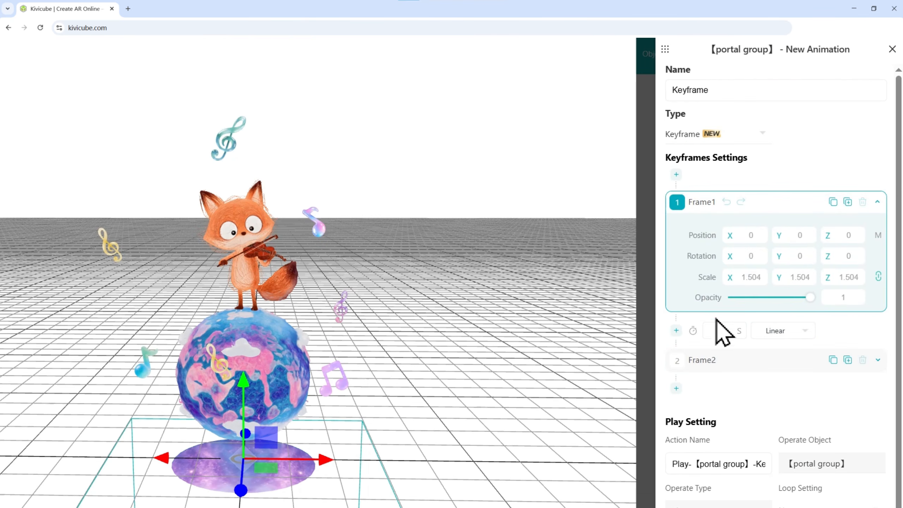
{"action": "left_click", "coordinate": [706, 361]}
{"action": "left_click", "coordinate": [706, 206]}
{"action": "type", "text": "0"}
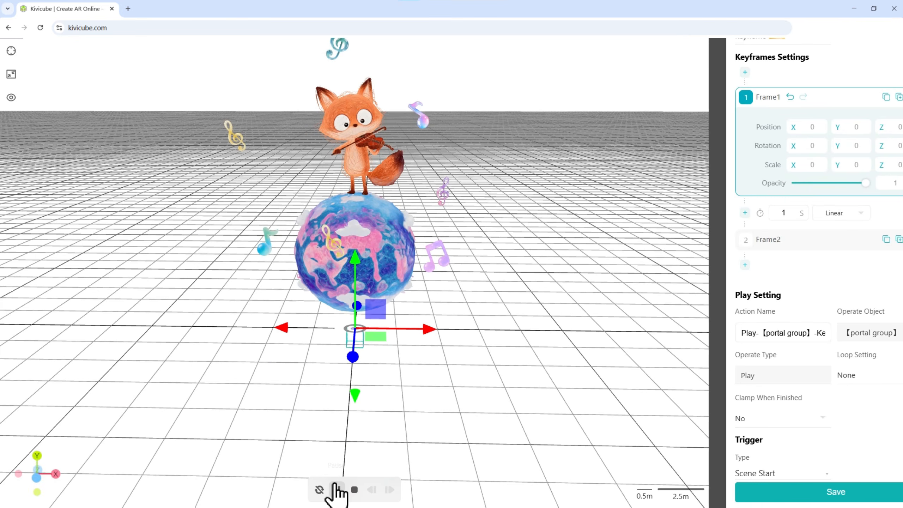
{"action": "left_click", "coordinate": [336, 490]}
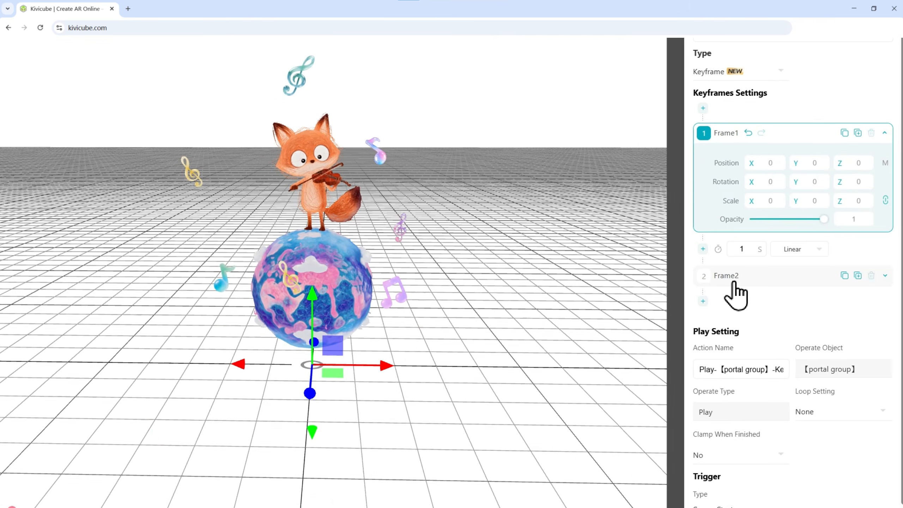
Step: Rotate the portal group in Frame2 to about X 180, Y -76.059, Z 180, and set Clamp When Finished to Yes
{"action": "left_click", "coordinate": [730, 283]}
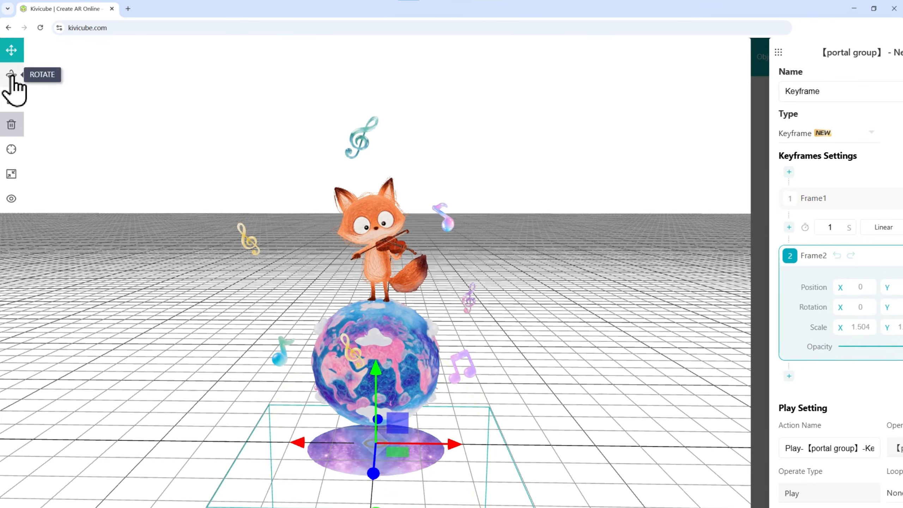
{"action": "left_click", "coordinate": [12, 74]}
{"action": "left_click_drag", "start_coordinate": [418, 469], "coordinate": [364, 485]}
{"action": "scroll", "coordinate": [342, 463], "scroll_direction": "down", "scroll_amount": 2}
{"action": "left_click", "coordinate": [320, 491]}
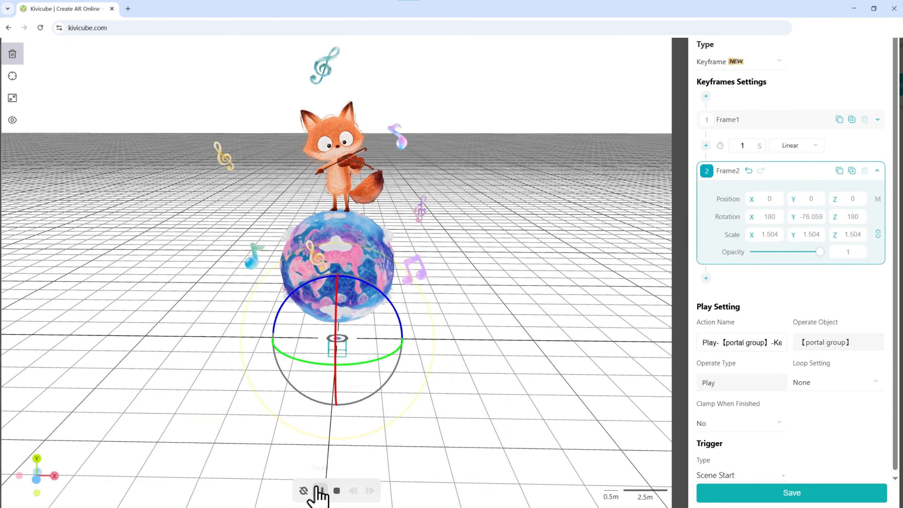
{"action": "left_click", "coordinate": [320, 491]}
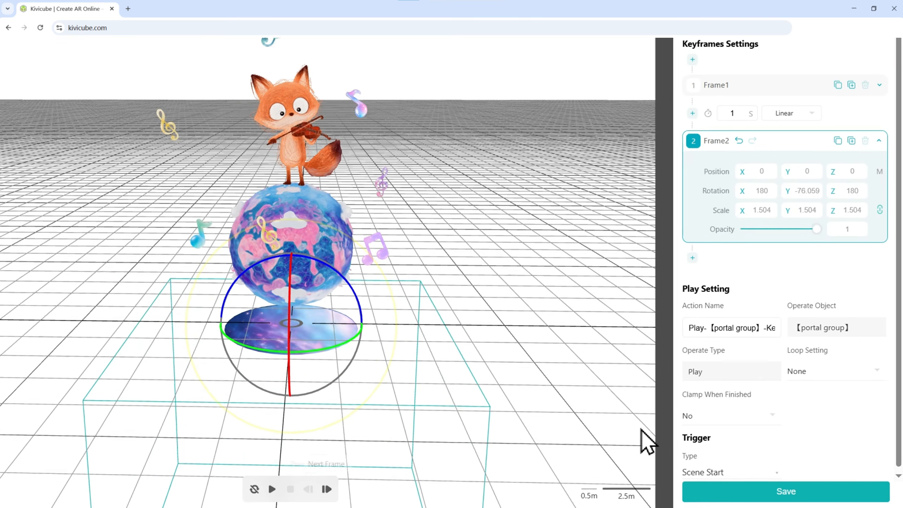
{"action": "left_click", "coordinate": [688, 414]}
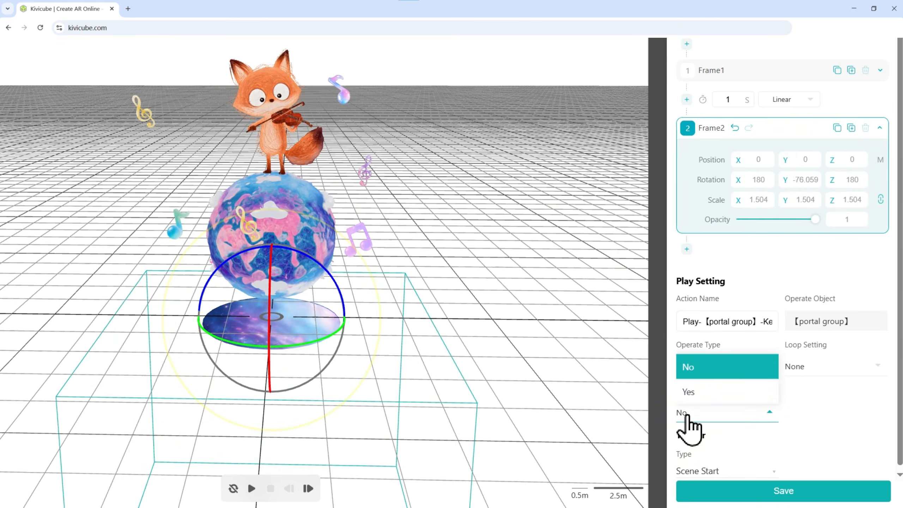
{"action": "left_click", "coordinate": [689, 391]}
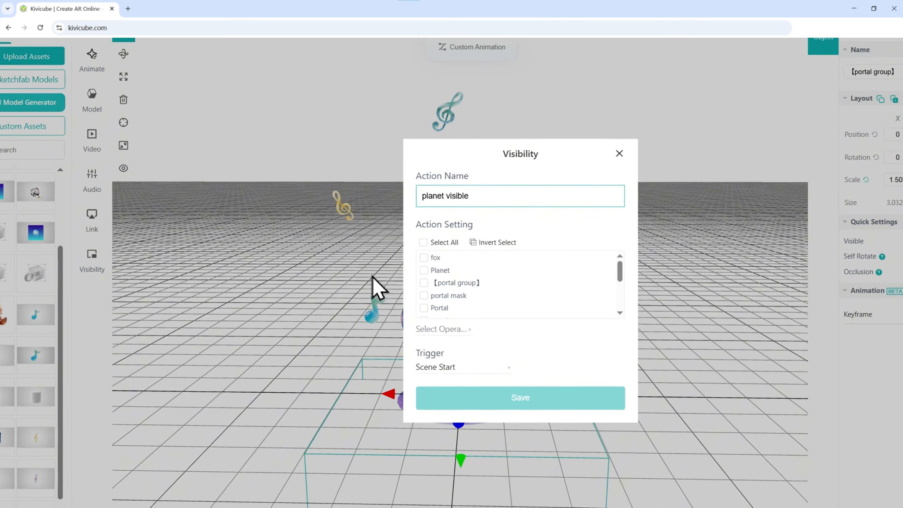
Step: Set the "planet visible" action to make only Planet visible when the portal group's animation stops, and save it
{"action": "left_click", "coordinate": [423, 274]}
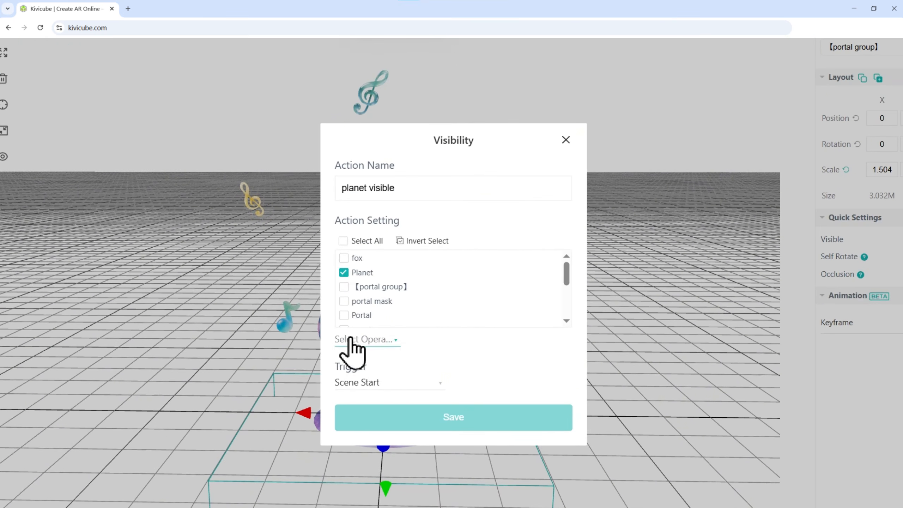
{"action": "left_click", "coordinate": [441, 333]}
{"action": "left_click", "coordinate": [358, 361]}
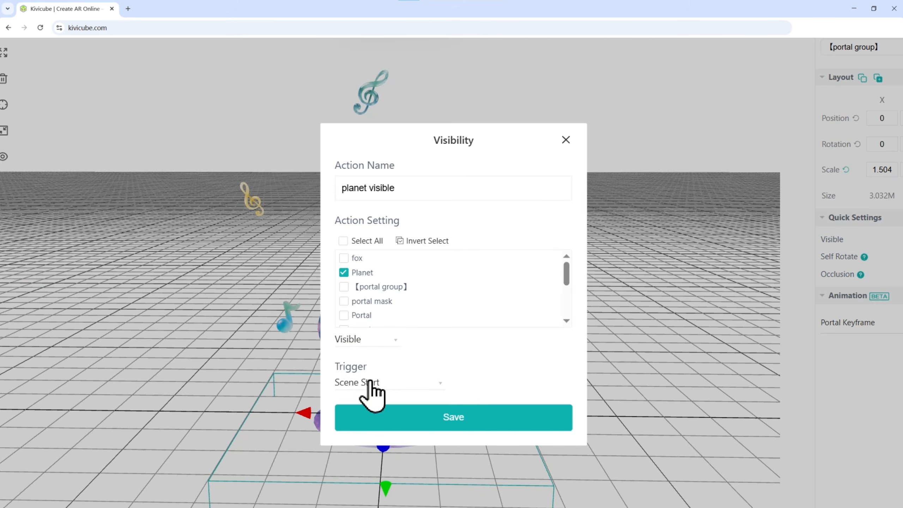
{"action": "left_click", "coordinate": [370, 382]}
{"action": "left_click", "coordinate": [389, 304]}
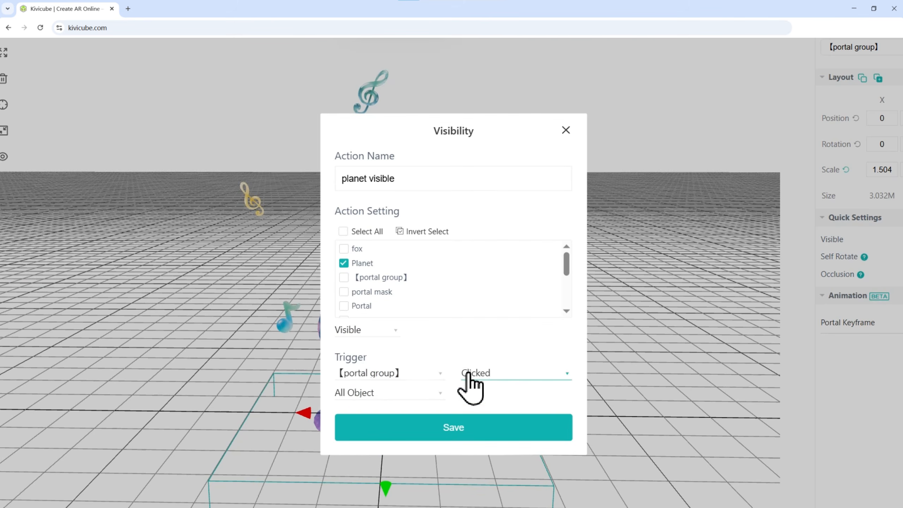
{"action": "left_click", "coordinate": [469, 373]}
{"action": "left_click", "coordinate": [498, 318]}
{"action": "left_click", "coordinate": [420, 392]}
{"action": "left_click", "coordinate": [385, 371]}
{"action": "left_click", "coordinate": [430, 429]}
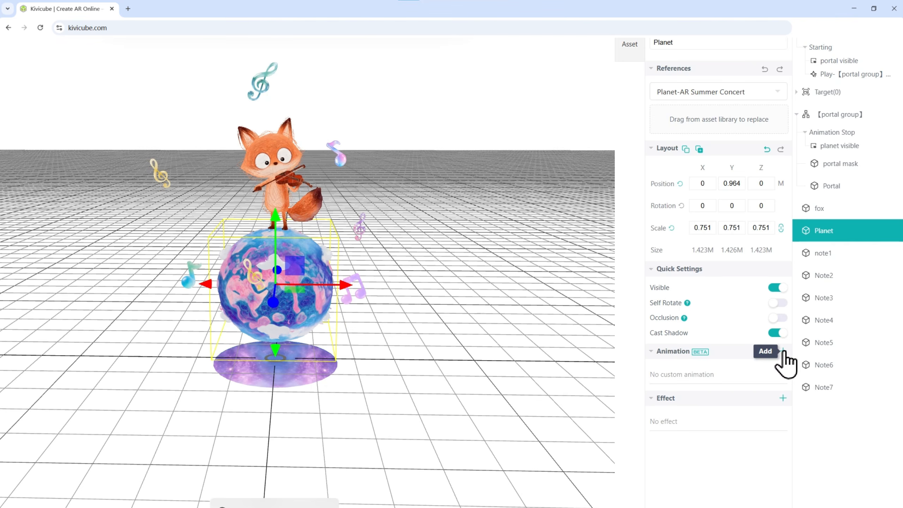
Step: Add a keyframe animation to Planet and lower it below the portal in Frame1, to about Y -2.804
{"action": "left_click", "coordinate": [783, 351]}
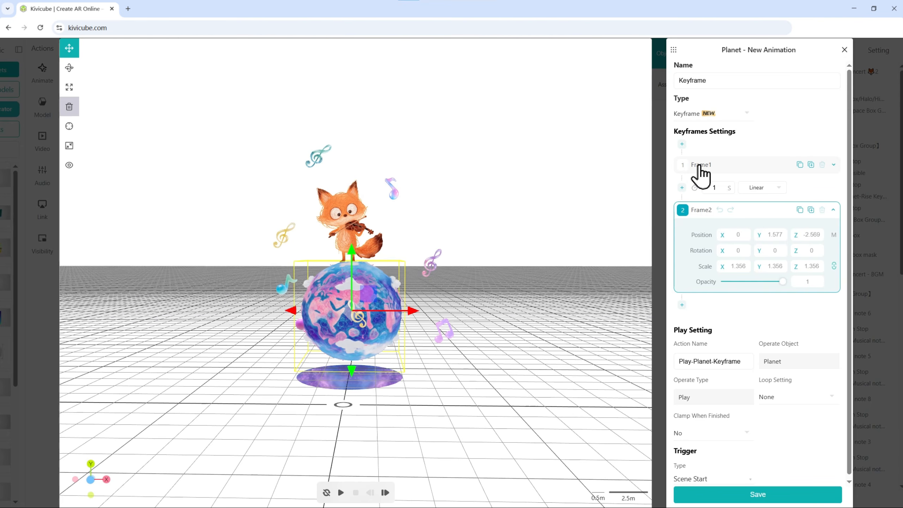
{"action": "left_click", "coordinate": [701, 165]}
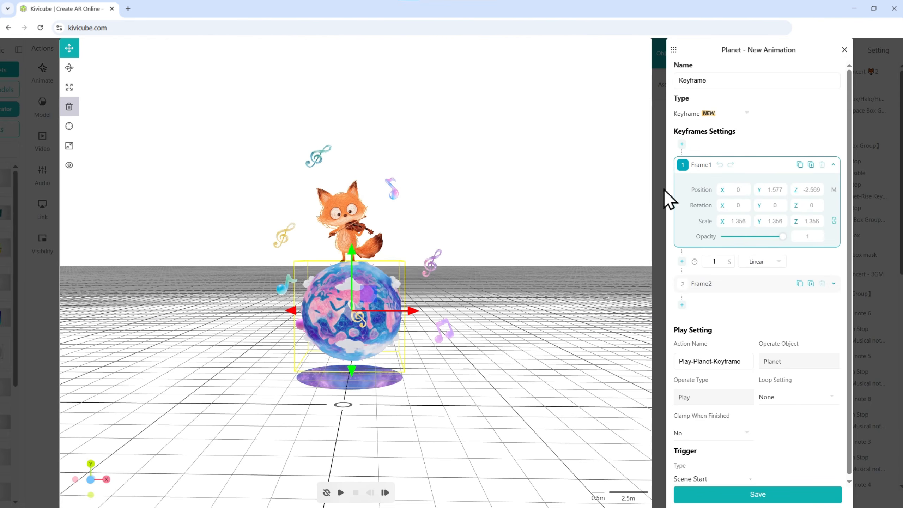
{"action": "left_click_drag", "start_coordinate": [349, 306], "coordinate": [349, 456]}
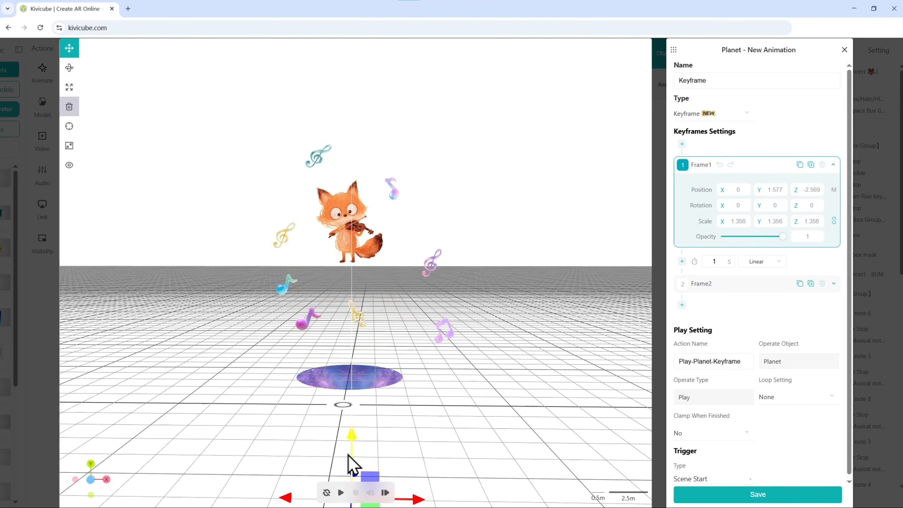
Step: Play back the planet's rise animation to examine how it emerges from the portal
{"action": "left_click", "coordinate": [340, 492]}
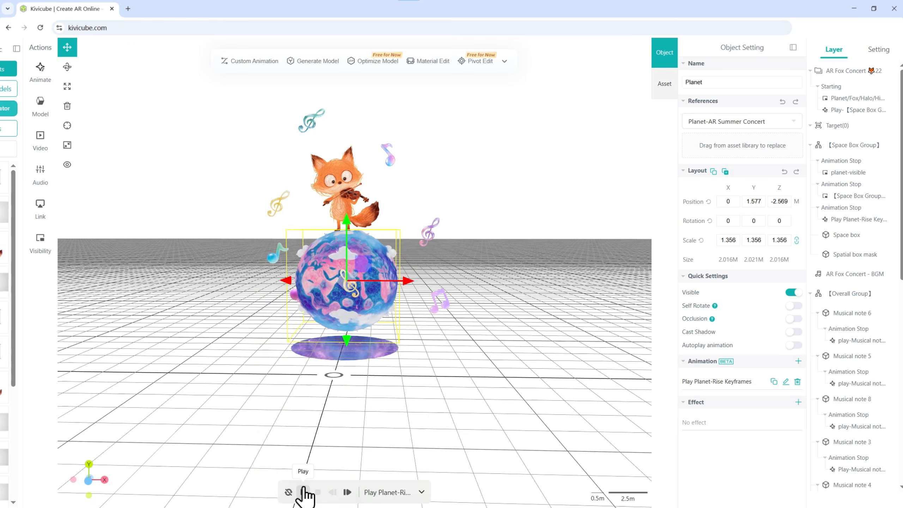
{"action": "left_click", "coordinate": [303, 492]}
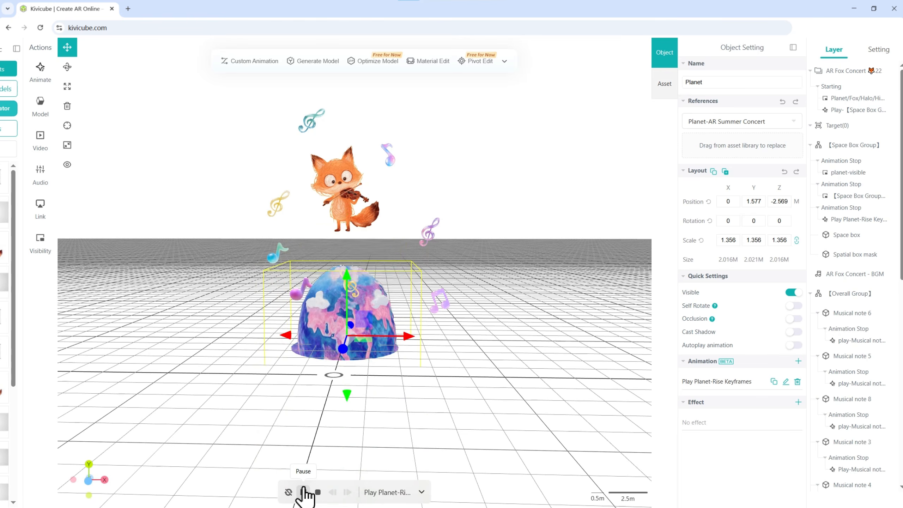
{"action": "left_click", "coordinate": [303, 492]}
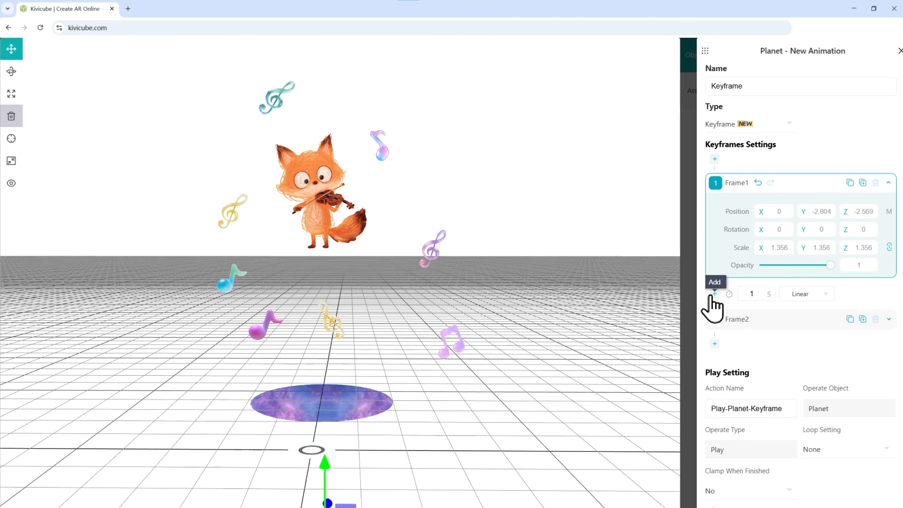
Step: Insert a middle keyframe with the planet raised to about Y 0.167 and stretched to scale X 1.432 and Y 1.712
{"action": "left_click", "coordinate": [714, 294]}
{"action": "left_click_drag", "start_coordinate": [325, 458], "coordinate": [324, 313]}
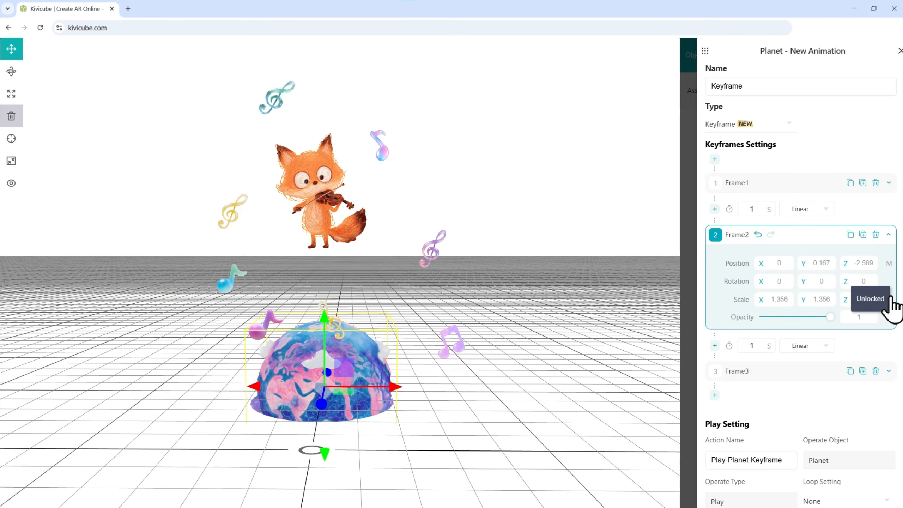
{"action": "left_click", "coordinate": [11, 93]}
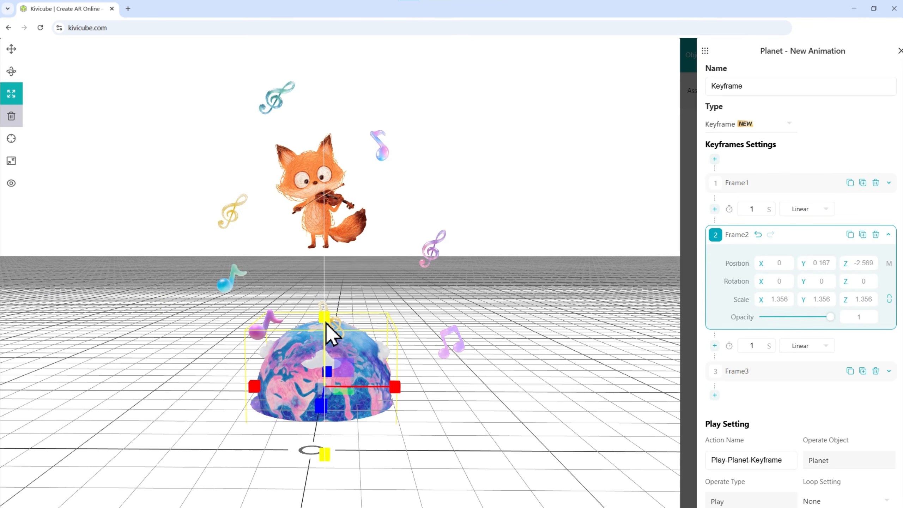
{"action": "left_click_drag", "start_coordinate": [326, 320], "coordinate": [327, 302]}
{"action": "left_click_drag", "start_coordinate": [394, 387], "coordinate": [398, 386]}
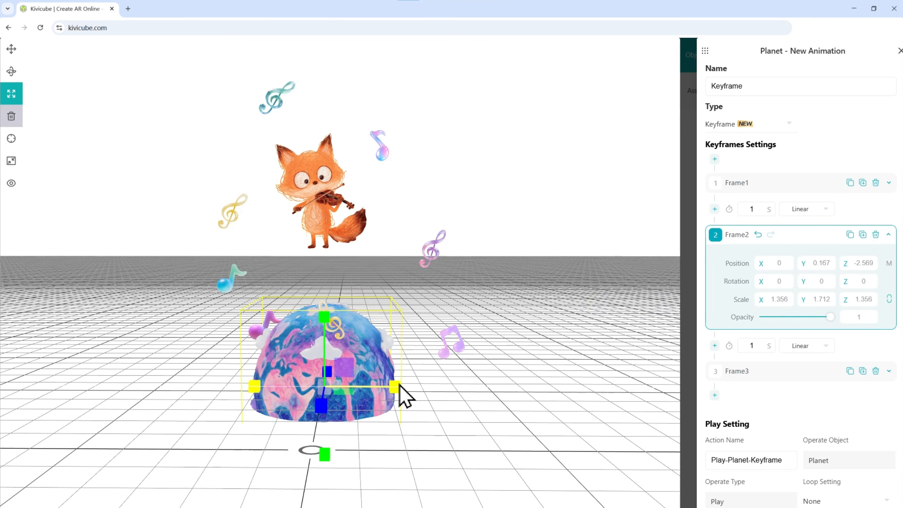
{"action": "key", "text": "w"}
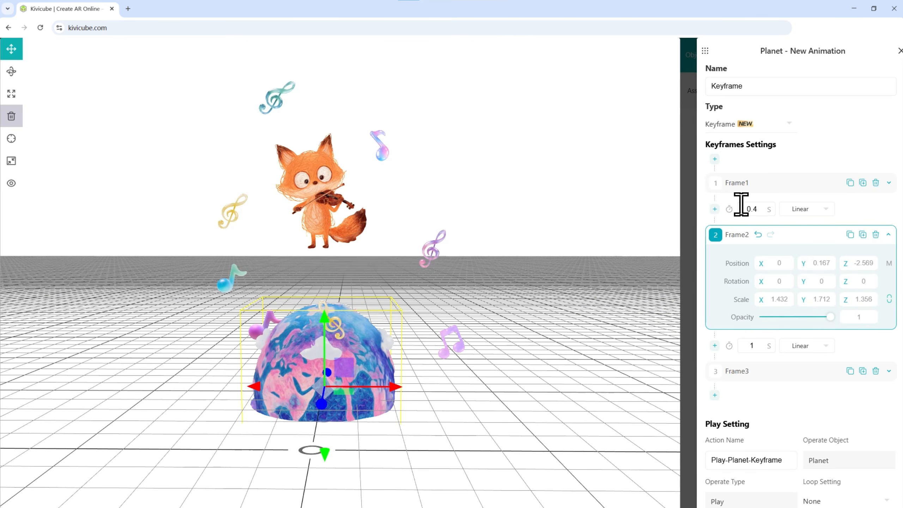
Step: Set the first transition to 0.4 s with Ease In and the second transition to 0.3 s
{"action": "left_click", "coordinate": [804, 209]}
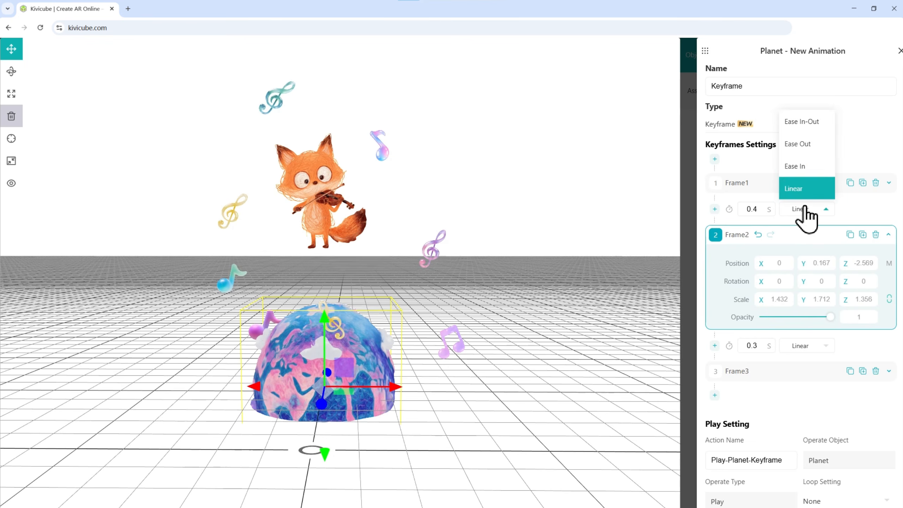
{"action": "left_click", "coordinate": [804, 166]}
Step: Rotate the planet in Frame3 to about X 180, Y 14.891, Z -180, and preview the animation
{"action": "left_click", "coordinate": [769, 373]}
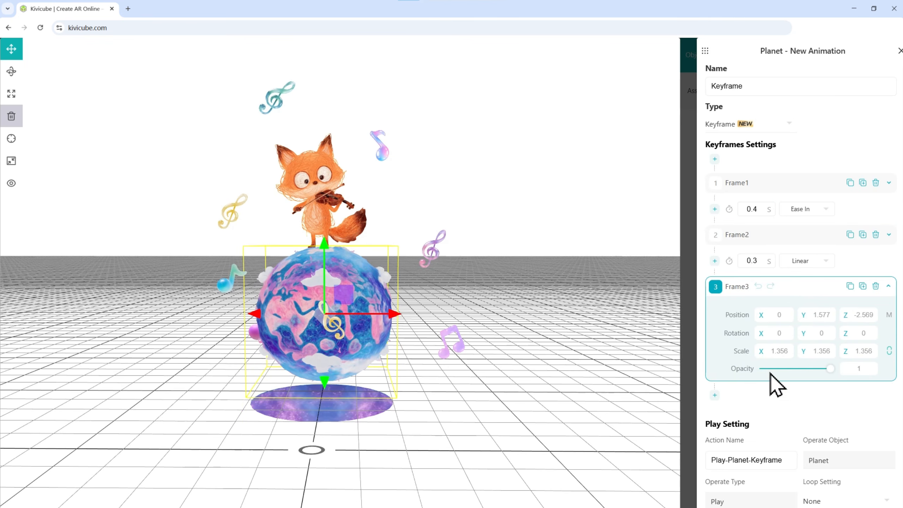
{"action": "left_click", "coordinate": [11, 71]}
{"action": "left_click_drag", "start_coordinate": [363, 329], "coordinate": [333, 332]}
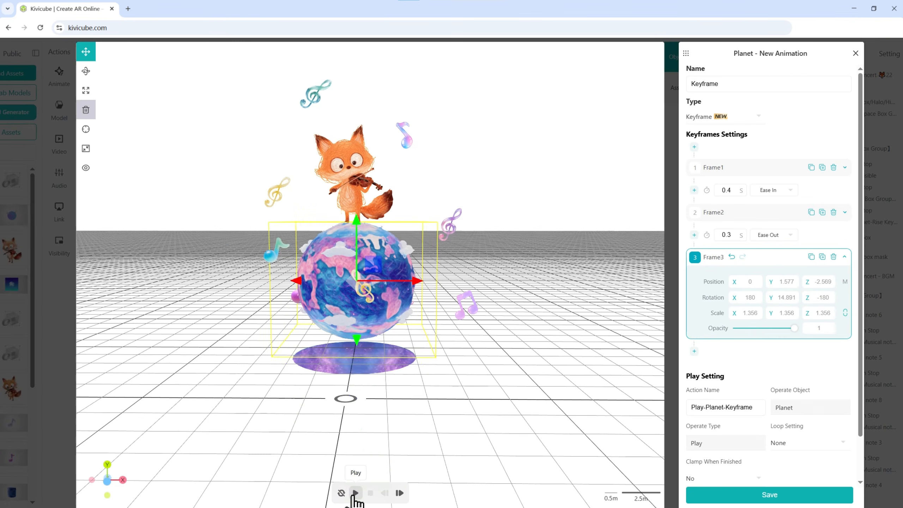
{"action": "left_click", "coordinate": [355, 493]}
{"action": "left_click", "coordinate": [354, 493]}
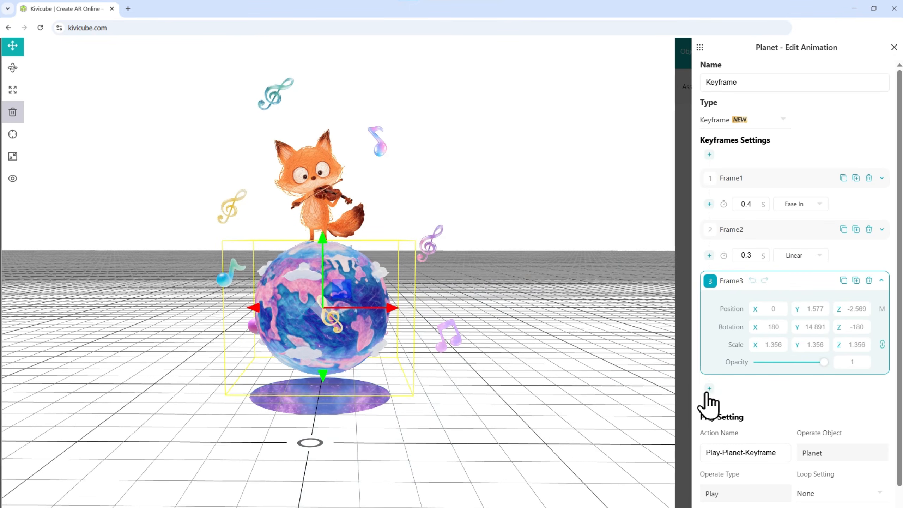
Step: Add a fourth keyframe to the planet's animation and widen the planet along its X axis
{"action": "left_click", "coordinate": [709, 387]}
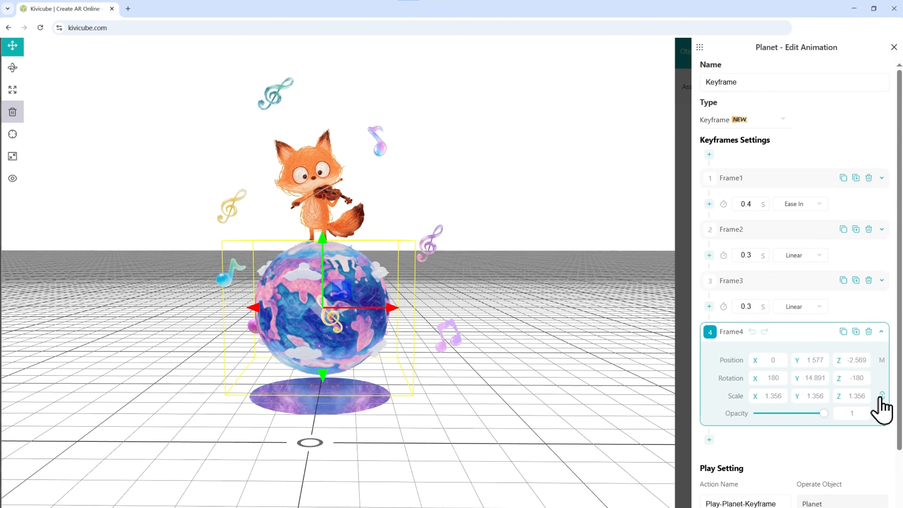
{"action": "left_click", "coordinate": [13, 90]}
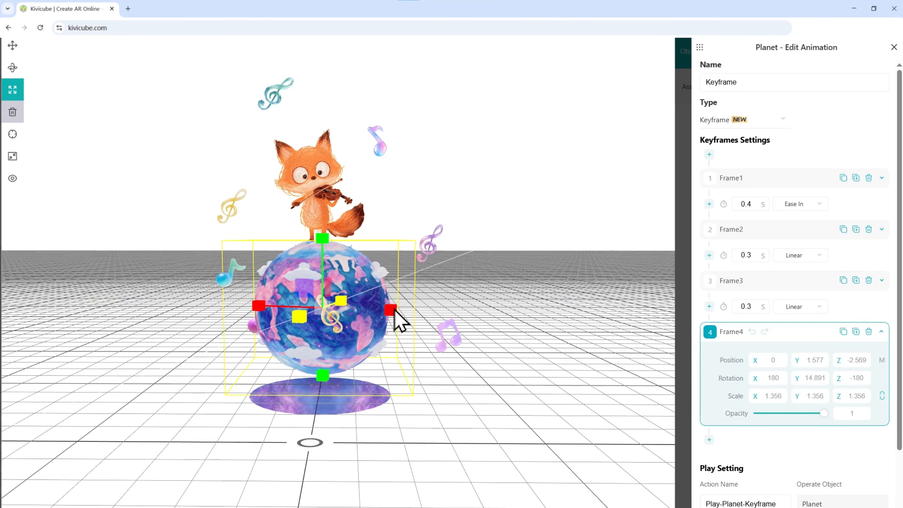
{"action": "left_click_drag", "start_coordinate": [395, 312], "coordinate": [419, 319]}
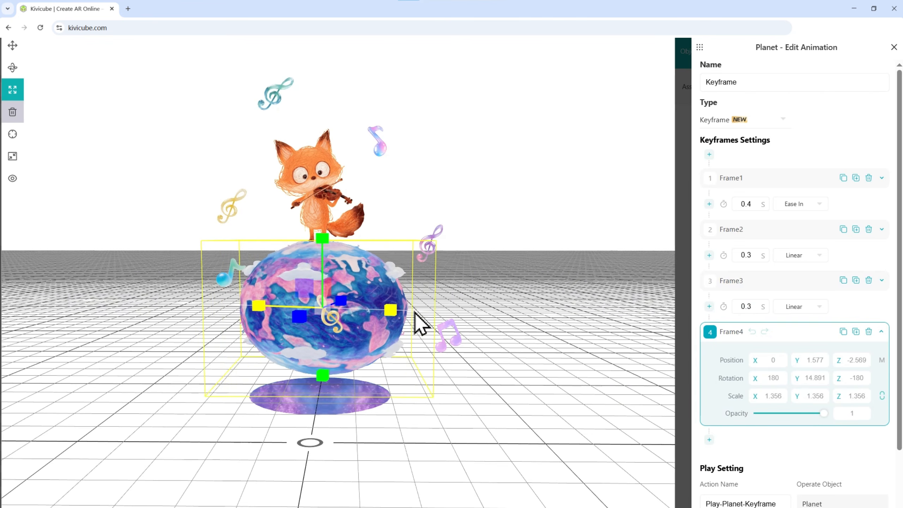
Step: Add a fifth keyframe with the planet narrowed to about scale X 1.05 and stretched to about Y 1.411
{"action": "left_click", "coordinate": [709, 440]}
{"action": "left_click_drag", "start_coordinate": [322, 273], "coordinate": [341, 277]}
{"action": "left_click_drag", "start_coordinate": [327, 225], "coordinate": [325, 224]}
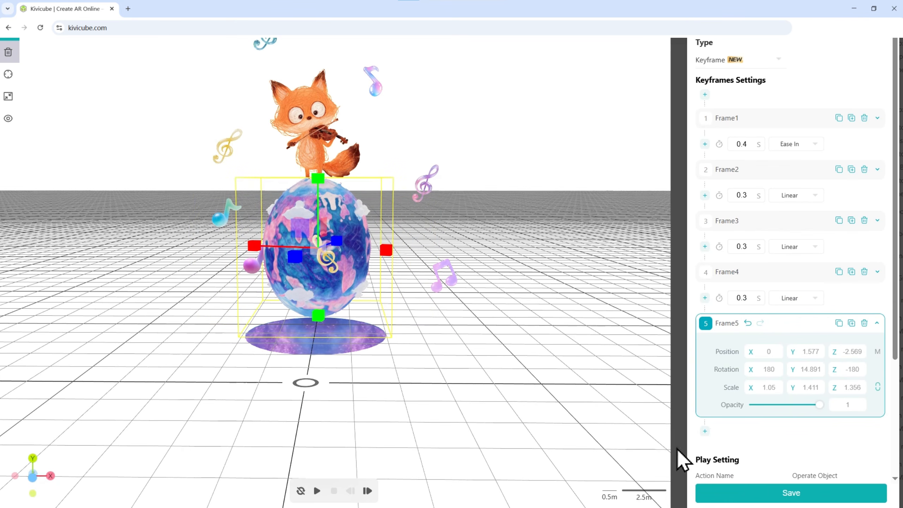
Step: Add a sixth keyframe reusing Frame3's transform, and preview the animation with 0.2 s transitions after Frame4 and Frame5
{"action": "left_click", "coordinate": [706, 432]}
{"action": "left_click", "coordinate": [730, 222]}
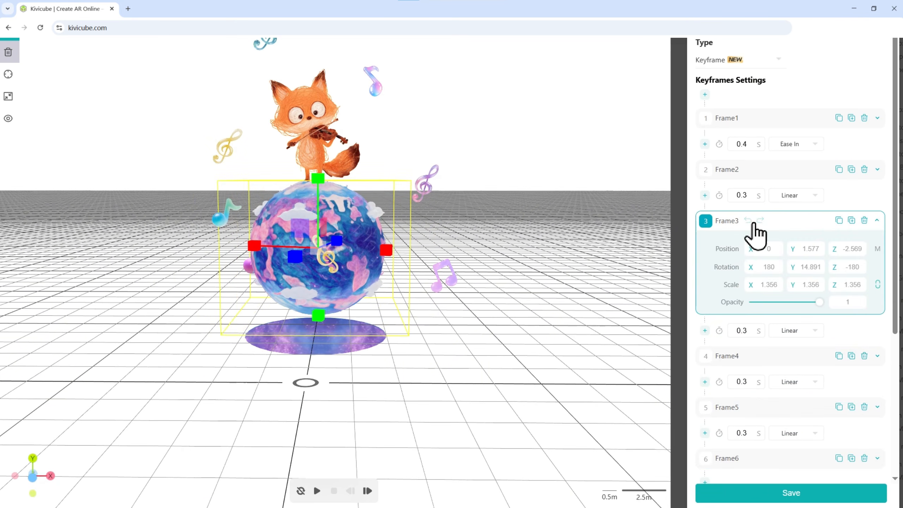
{"action": "left_click", "coordinate": [785, 459]}
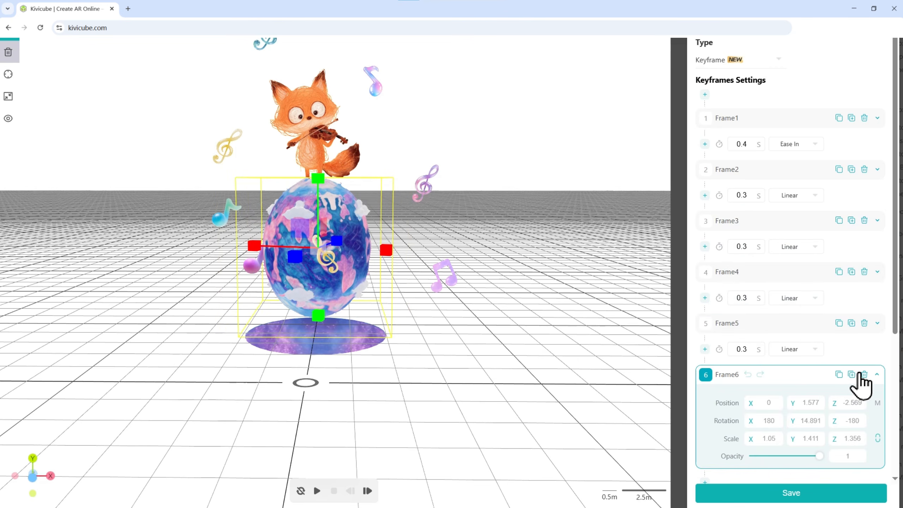
{"action": "left_click", "coordinate": [852, 376]}
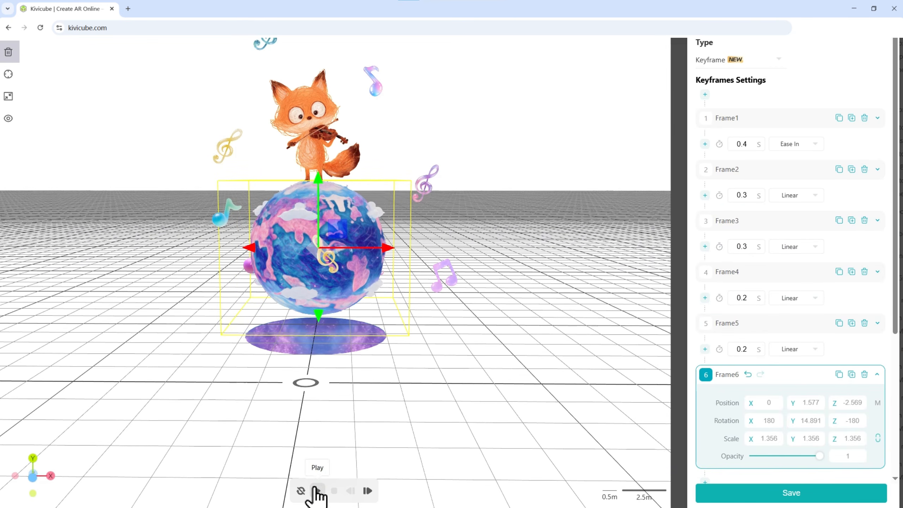
{"action": "left_click", "coordinate": [317, 492]}
{"action": "left_click", "coordinate": [317, 492]}
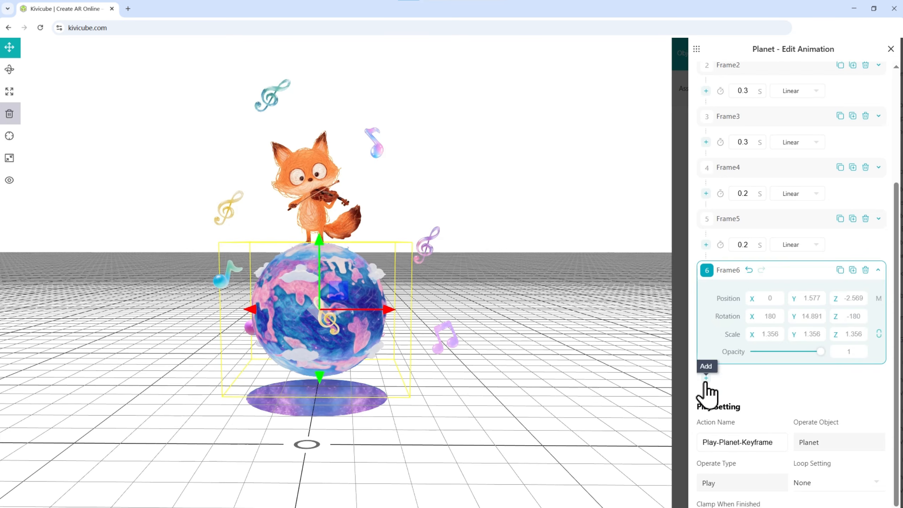
Step: Add a seventh keyframe with the planet squashed to about scale X 1.541 and Y 1.179
{"action": "left_click", "coordinate": [706, 377]}
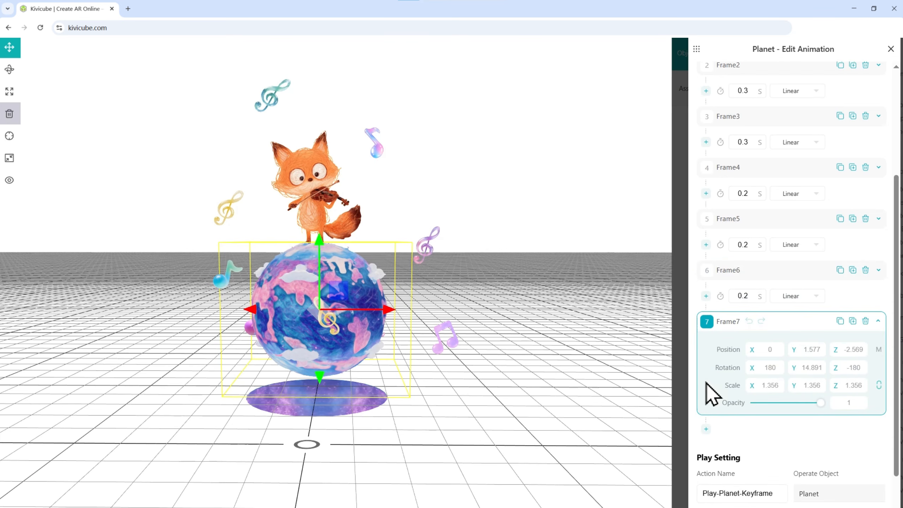
{"action": "left_click", "coordinate": [9, 92]}
{"action": "left_click_drag", "start_coordinate": [388, 312], "coordinate": [409, 322]}
{"action": "left_click_drag", "start_coordinate": [320, 241], "coordinate": [313, 238]}
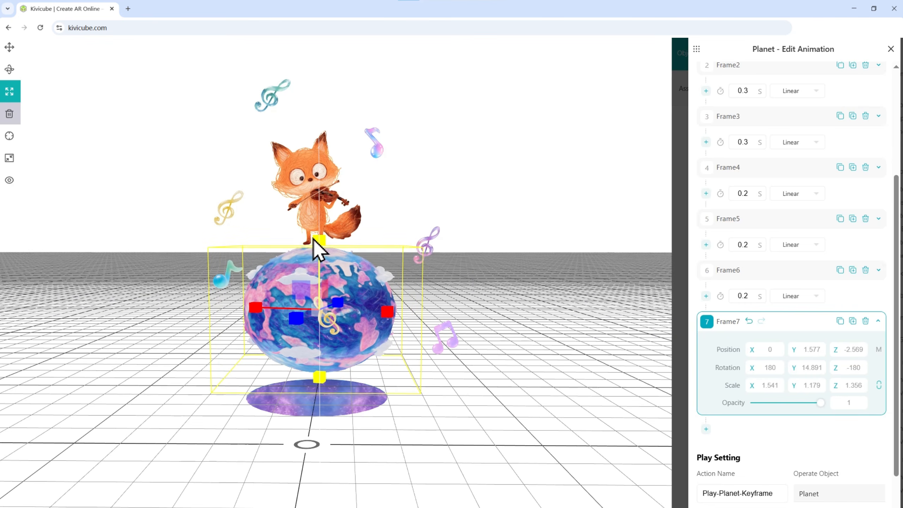
Step: Add an eighth keyframe, copy Frame6's transform into it, and preview the planet's rise animation
{"action": "left_click", "coordinate": [705, 429]}
{"action": "left_click", "coordinate": [806, 272]}
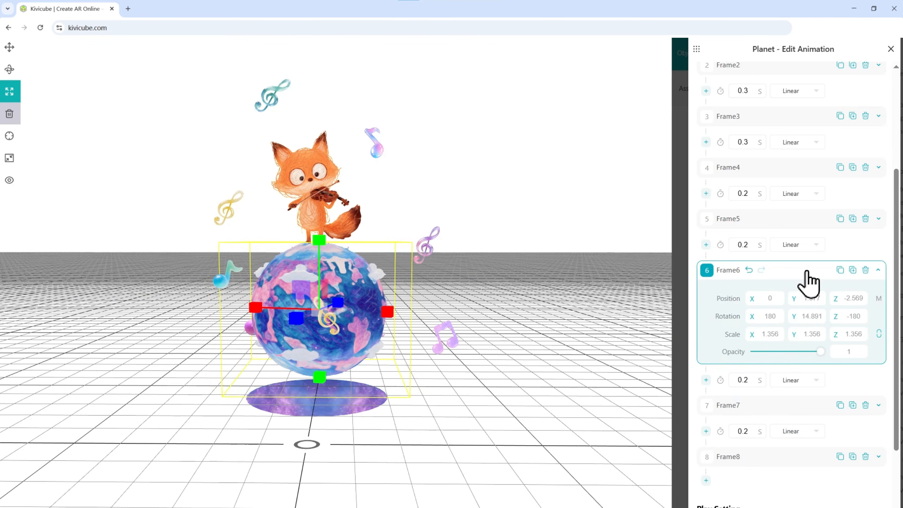
{"action": "left_click", "coordinate": [840, 270]}
{"action": "left_click", "coordinate": [806, 456]}
{"action": "left_click", "coordinate": [853, 372]}
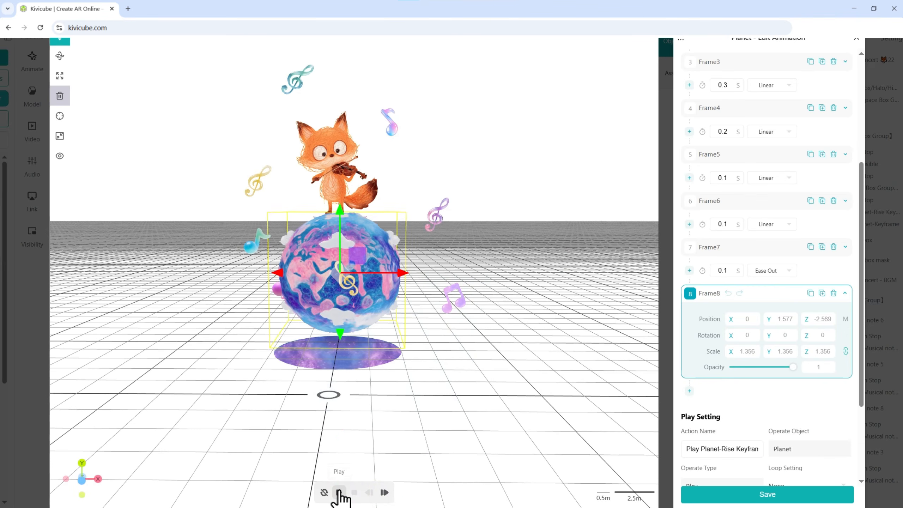
{"action": "left_click", "coordinate": [339, 492]}
{"action": "left_click", "coordinate": [340, 492]}
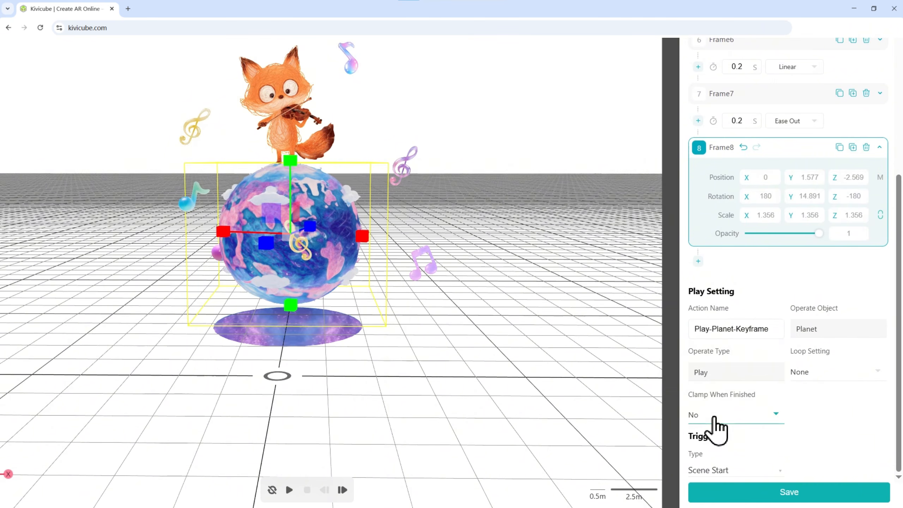
Step: Set Clamp When Finished to Yes and trigger the planet's rise animation on the Portal Group's Animation Stop event
{"action": "left_click", "coordinate": [713, 416]}
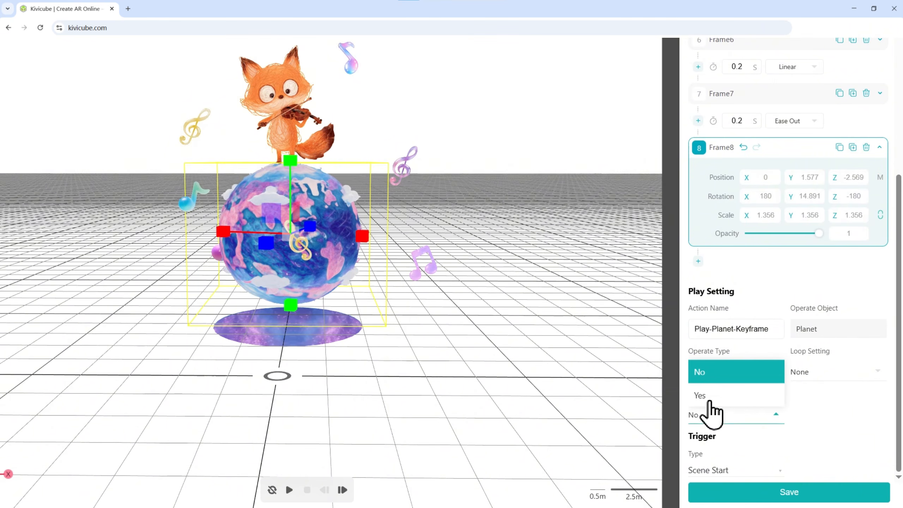
{"action": "left_click", "coordinate": [721, 396]}
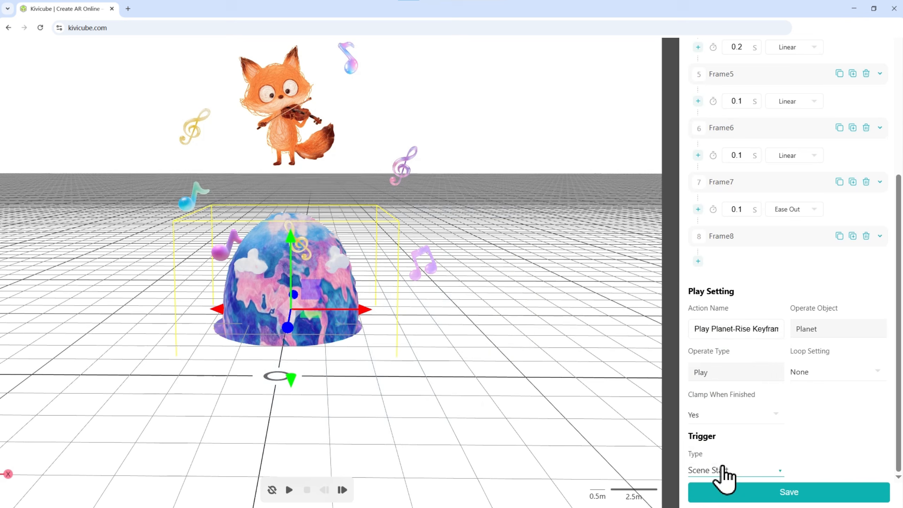
{"action": "left_click", "coordinate": [719, 473]}
{"action": "left_click", "coordinate": [726, 430]}
{"action": "left_click", "coordinate": [801, 471]}
{"action": "left_click", "coordinate": [817, 396]}
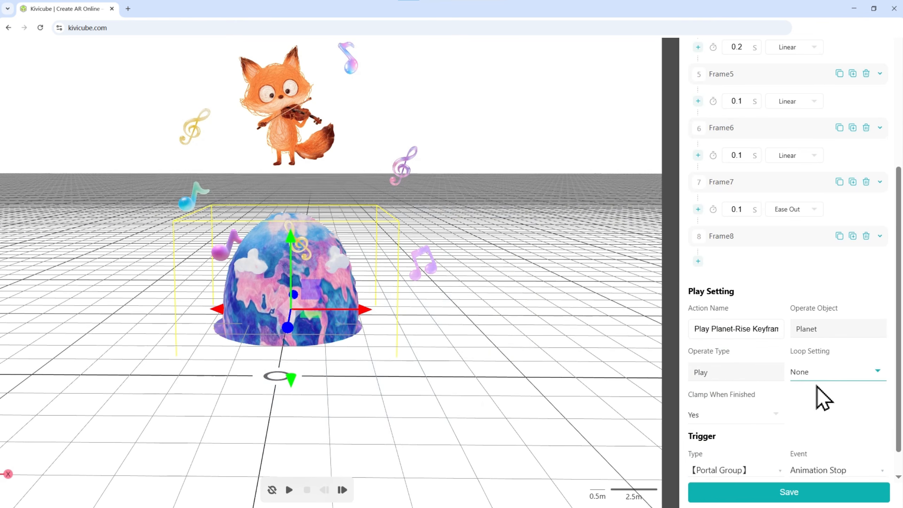
{"action": "scroll", "coordinate": [768, 462], "scroll_direction": "down", "scroll_amount": 1}
{"action": "left_click", "coordinate": [739, 472]}
{"action": "left_click", "coordinate": [728, 450]}
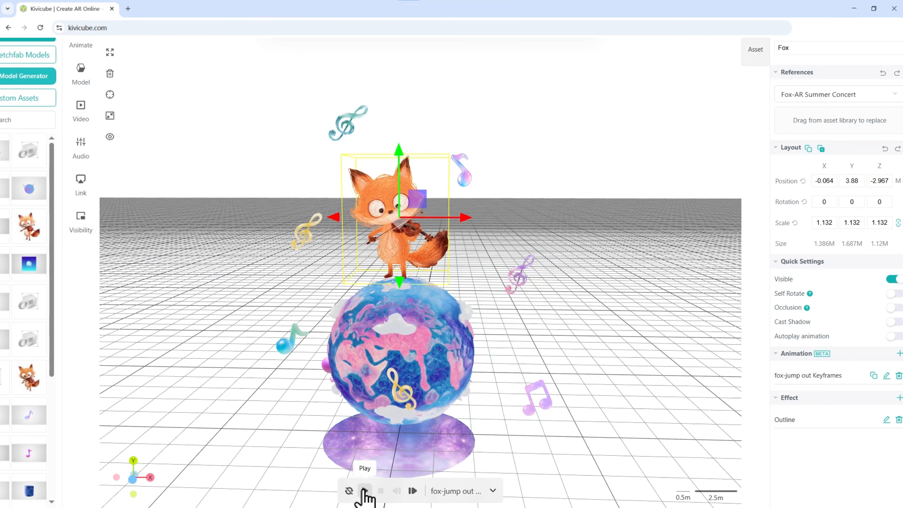
Step: Preview the fox's jump-out animation and save a "Fox visible" action that makes Fox visible on Planet's Animation Stop event
{"action": "left_click", "coordinate": [365, 491]}
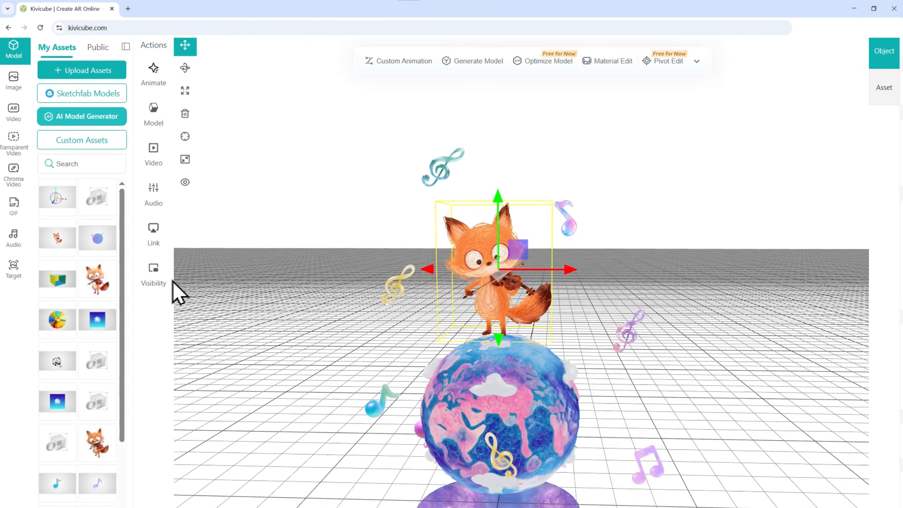
{"action": "left_click", "coordinate": [153, 274]}
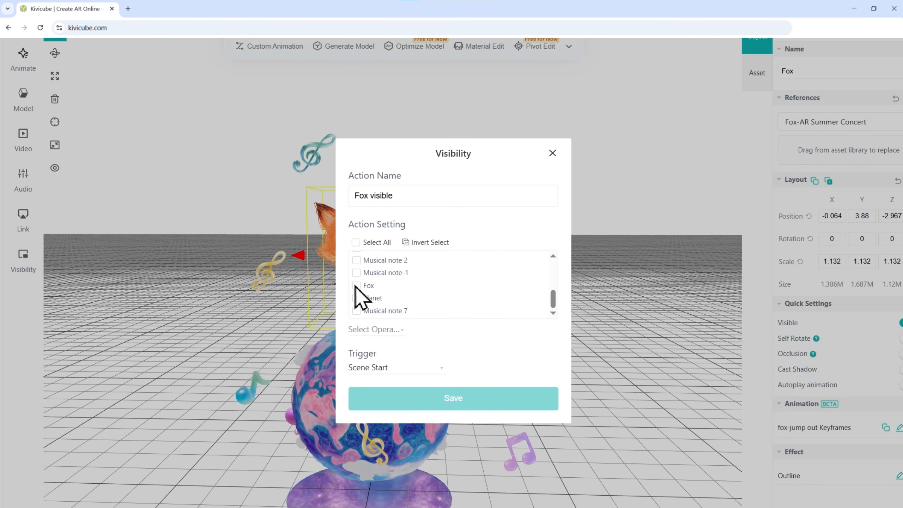
{"action": "left_click", "coordinate": [359, 331]}
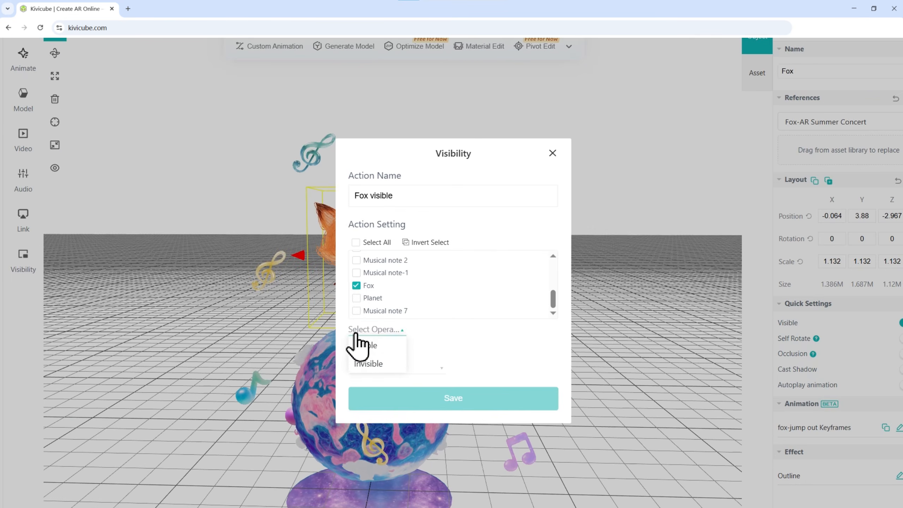
{"action": "left_click", "coordinate": [357, 345]}
{"action": "left_click", "coordinate": [359, 368]}
{"action": "left_click", "coordinate": [373, 298]}
{"action": "left_click", "coordinate": [461, 367]}
{"action": "left_click", "coordinate": [485, 292]}
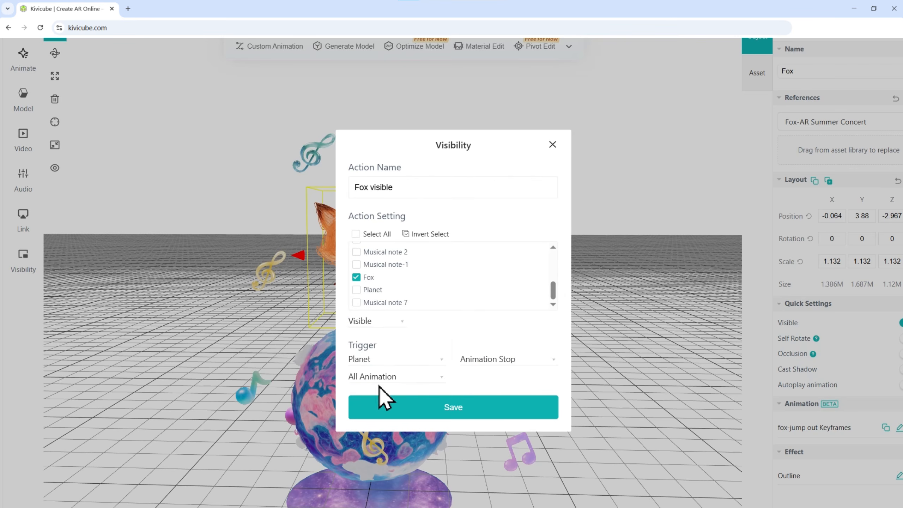
{"action": "left_click", "coordinate": [380, 378]}
{"action": "left_click", "coordinate": [419, 357]}
{"action": "left_click", "coordinate": [389, 407]}
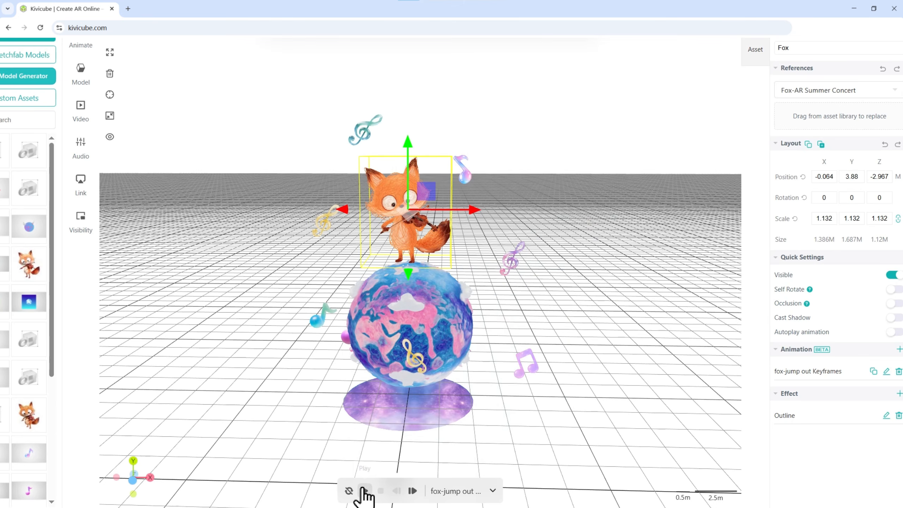
Step: Preview the fox's jump-out, and set its new keyframe animation's Frame1 to scale 0 and position Y about 2.64
{"action": "left_click", "coordinate": [364, 491]}
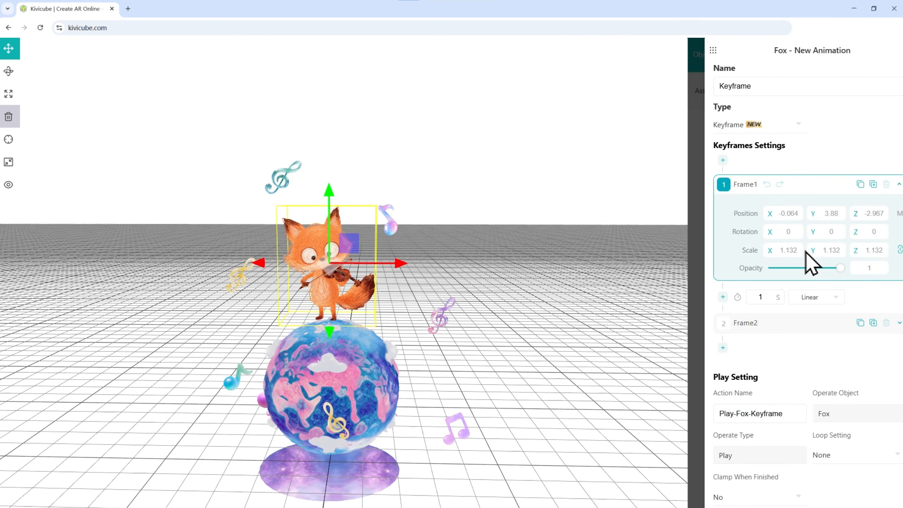
{"action": "key", "text": "Return"}
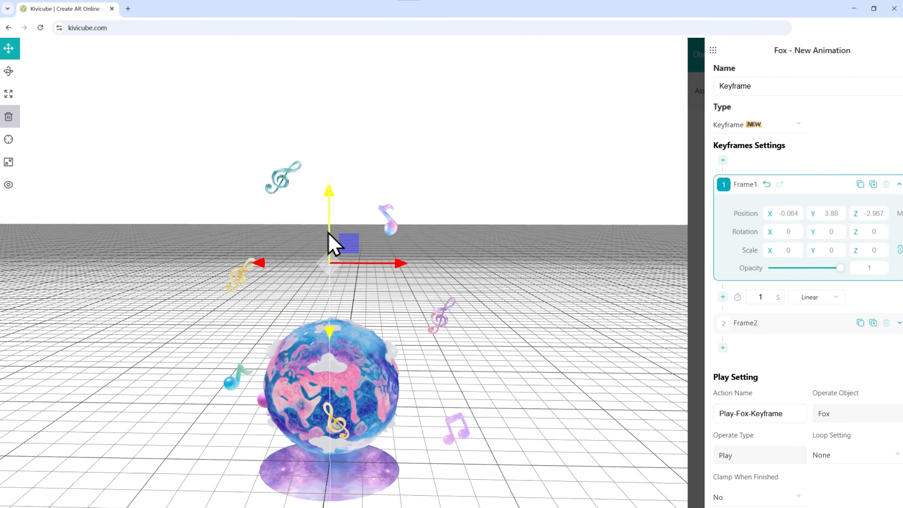
{"action": "left_click_drag", "start_coordinate": [327, 231], "coordinate": [328, 263]}
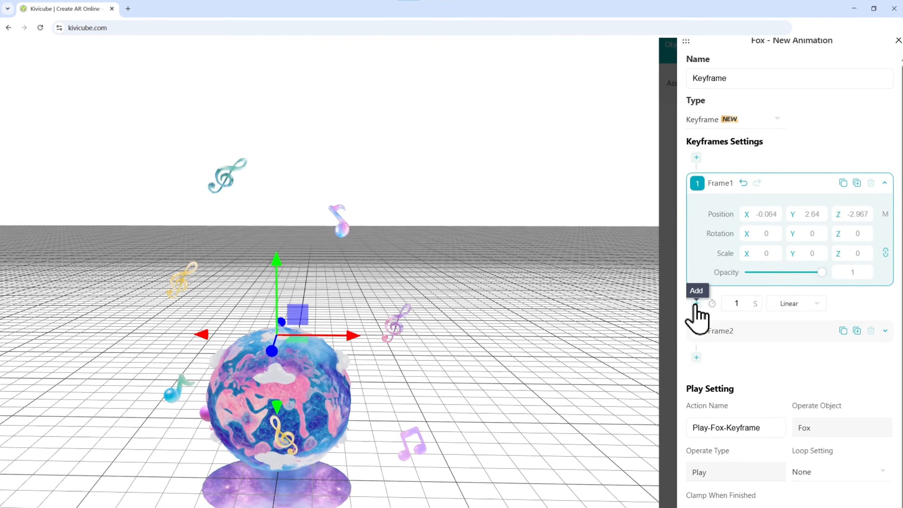
Step: Insert a middle keyframe using the final frame's transform, with the fox stretched to about scale Y 1.443 and raised to about Y 4.318
{"action": "left_click", "coordinate": [695, 303]}
{"action": "left_click", "coordinate": [722, 387]}
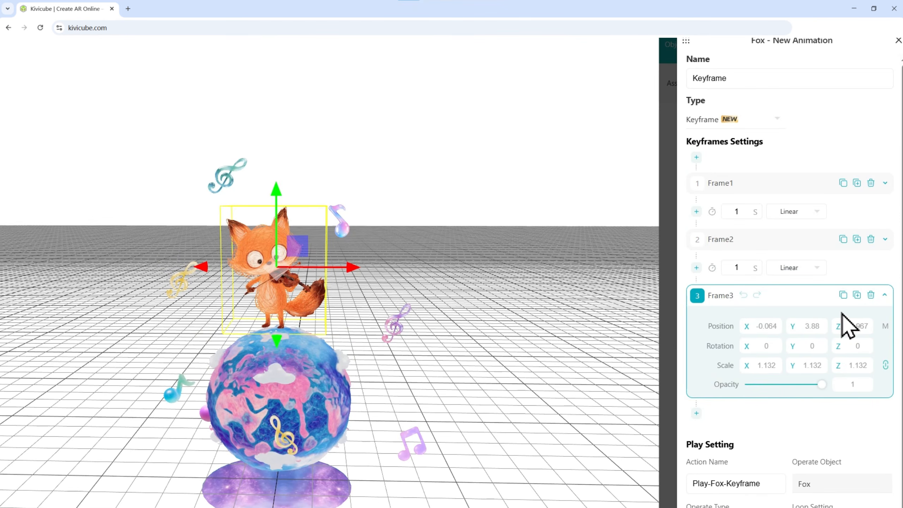
{"action": "left_click", "coordinate": [825, 244]}
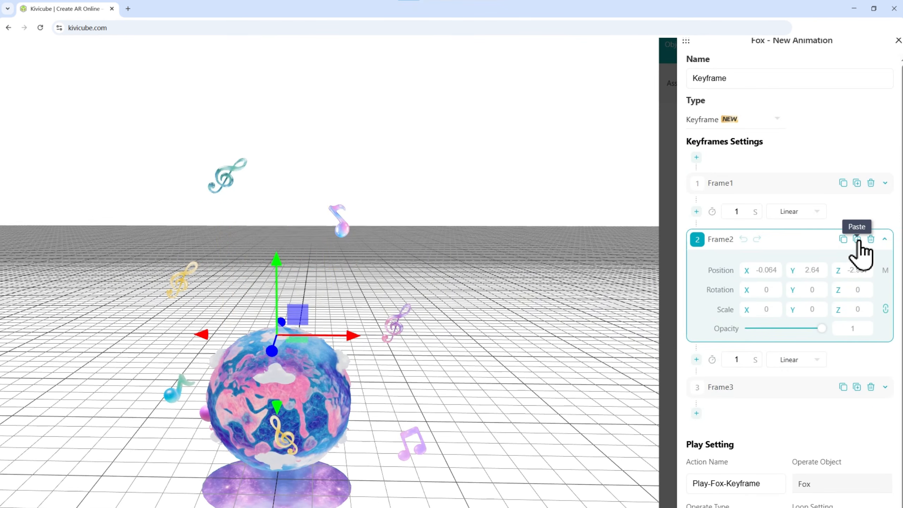
{"action": "left_click", "coordinate": [858, 240]}
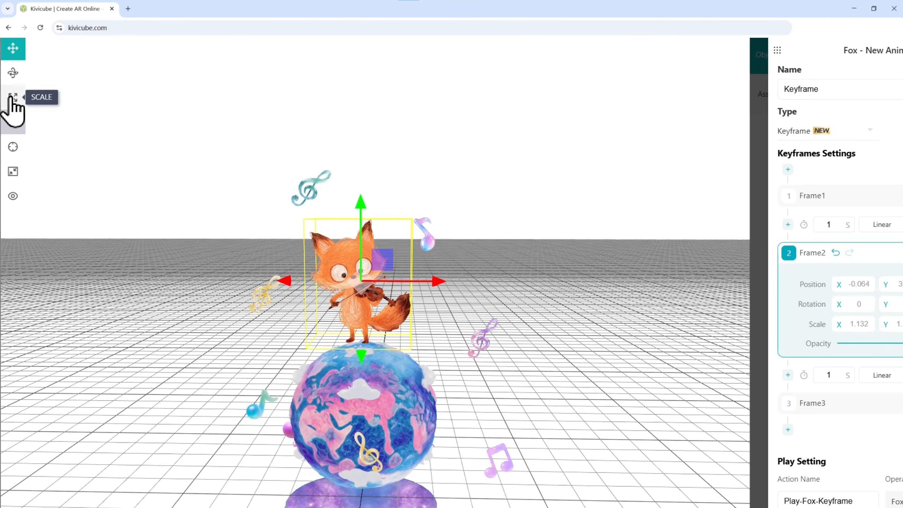
{"action": "left_click", "coordinate": [13, 97]}
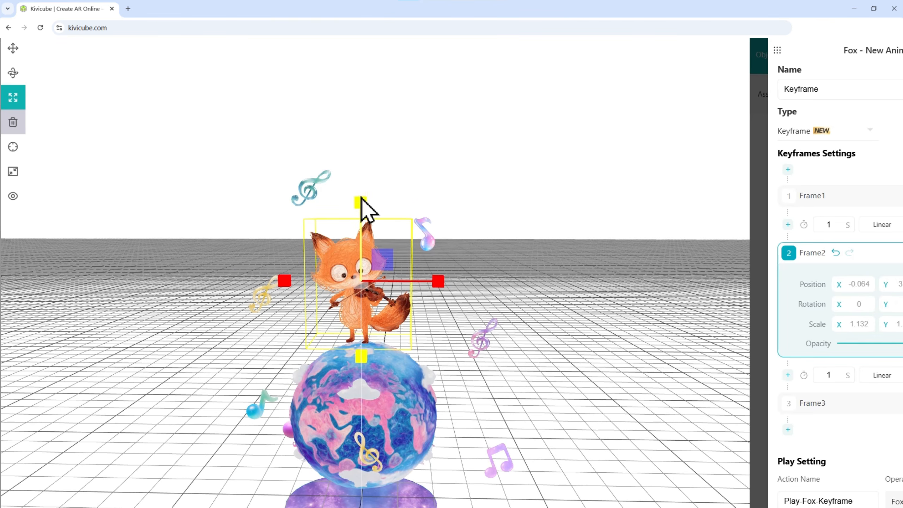
{"action": "left_click", "coordinate": [13, 48]}
{"action": "left_click_drag", "start_coordinate": [367, 205], "coordinate": [369, 188]}
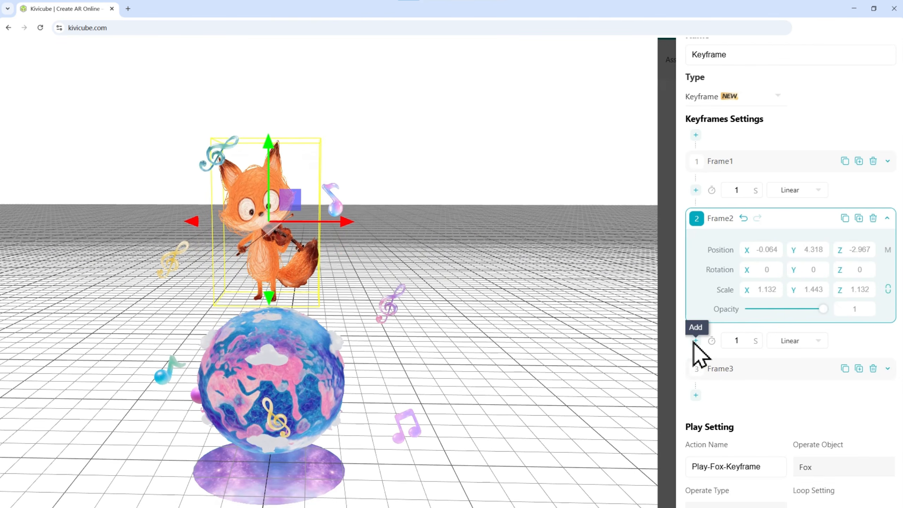
Step: Insert a third keyframe with the fox at about Y 3.888, scale X 1.268 and Y 1.115, and set transitions to 0.5, 0.3 and 0.2 s
{"action": "left_click", "coordinate": [702, 343]}
{"action": "key", "text": "r"}
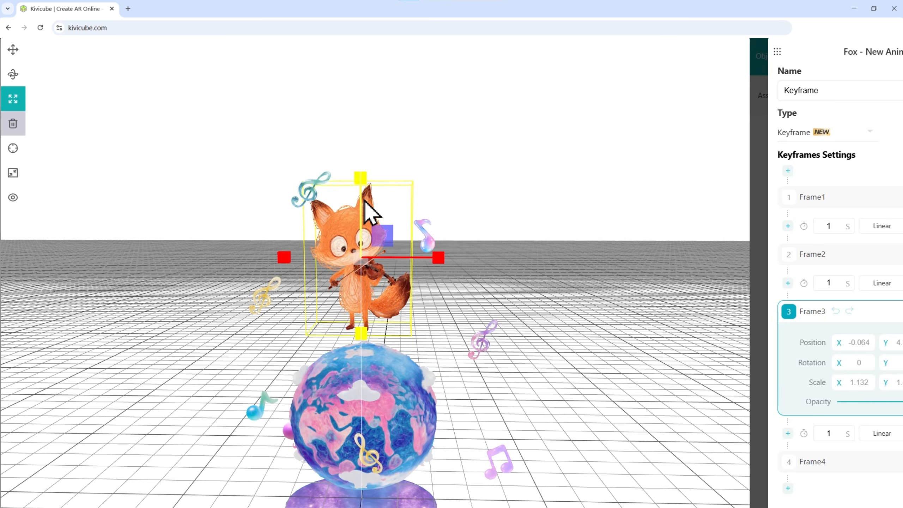
{"action": "key", "text": "w"}
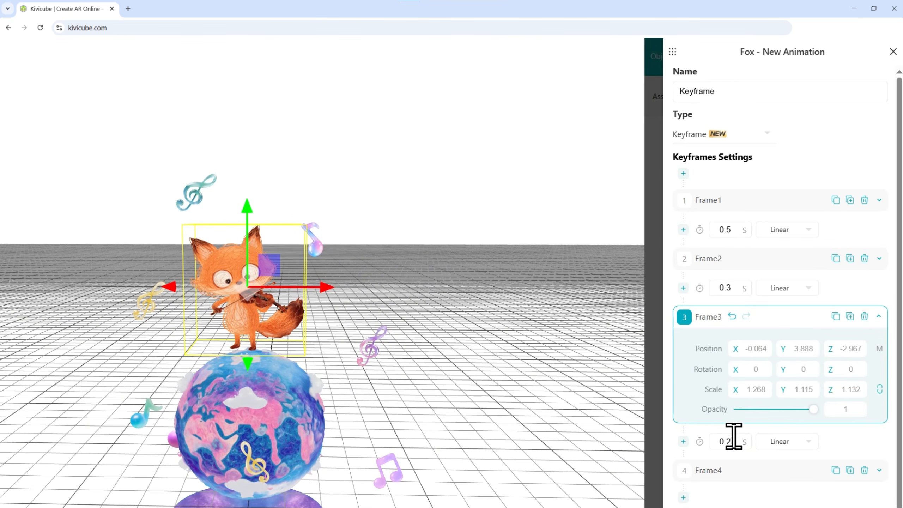
Step: Set the fox animation's first transition to Ease In and its last transition to Ease Out
{"action": "left_click", "coordinate": [793, 230]}
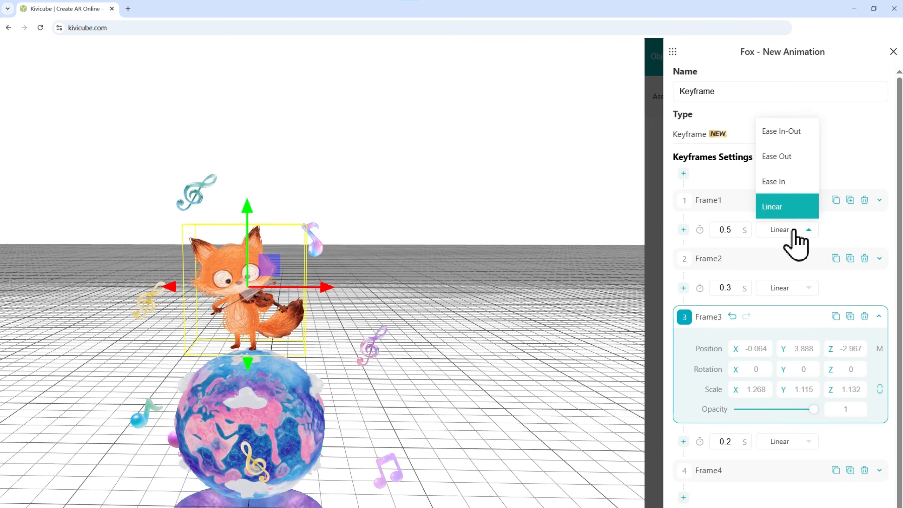
{"action": "left_click", "coordinate": [779, 182]}
{"action": "left_click", "coordinate": [759, 473]}
{"action": "left_click", "coordinate": [785, 346]}
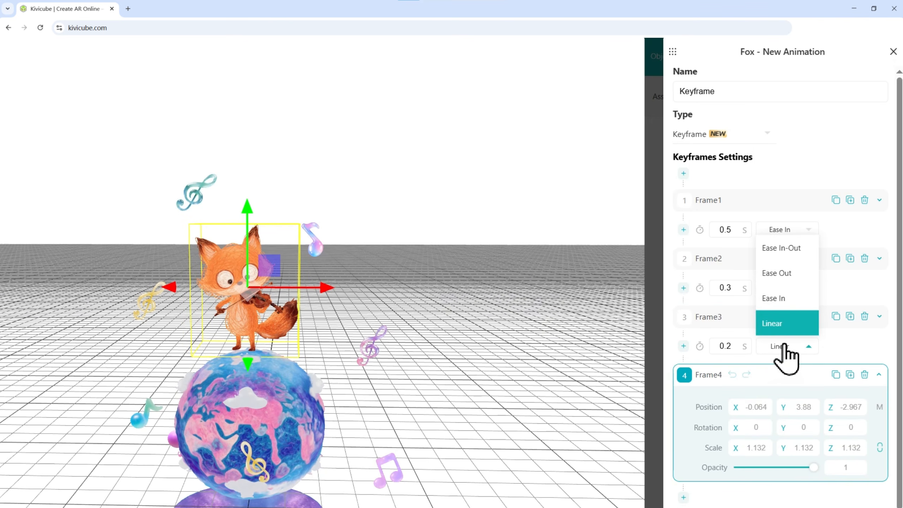
{"action": "left_click", "coordinate": [781, 273]}
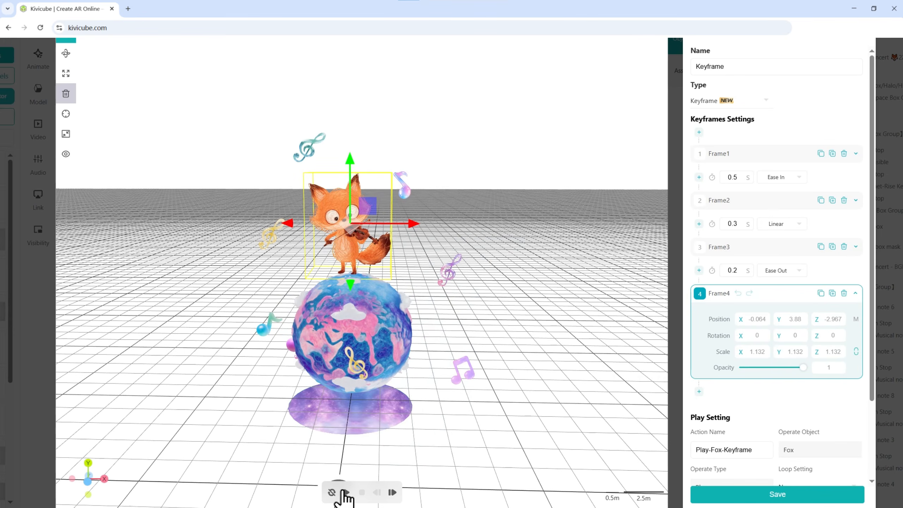
Step: Preview the fox's four-frame keyframe animation
{"action": "left_click", "coordinate": [343, 495]}
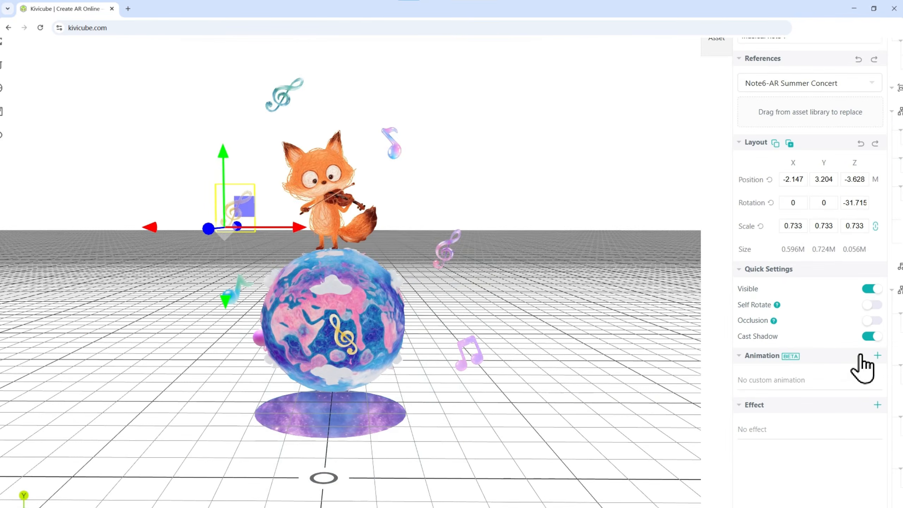
Step: Add a keyframe animation to Musical note 7 and lower the note in Frame1 to the purple disc beneath the planet
{"action": "left_click", "coordinate": [857, 356]}
{"action": "left_click", "coordinate": [693, 164]}
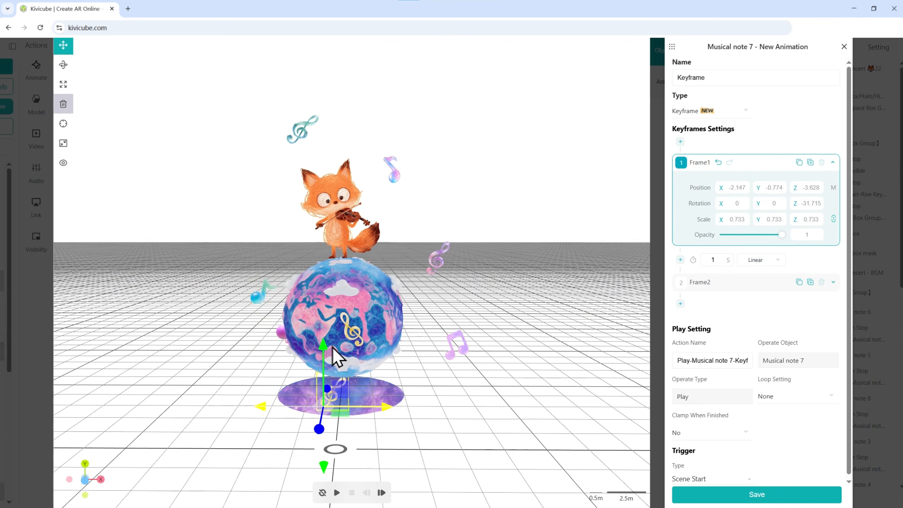
{"action": "left_click_drag", "start_coordinate": [332, 347], "coordinate": [334, 385]}
Step: Insert two intermediate keyframes for Musical note 7, at about X -0.507, Y 0.814 and about X -2.128, Y 2.816
{"action": "left_click", "coordinate": [681, 260]}
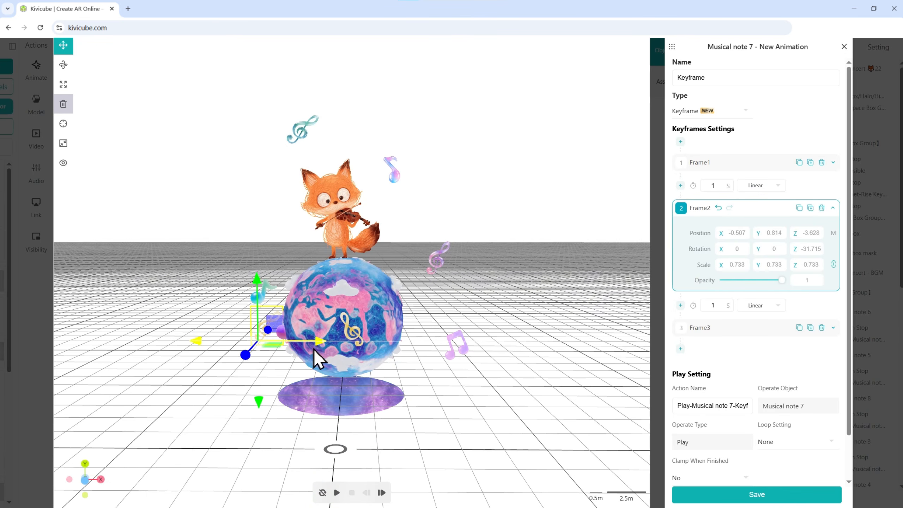
{"action": "left_click", "coordinate": [680, 305]}
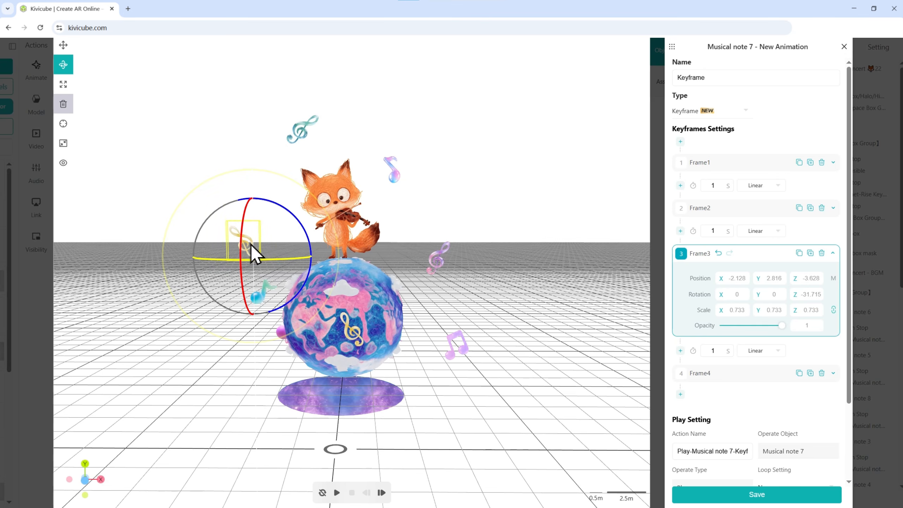
{"action": "left_click", "coordinate": [707, 207]}
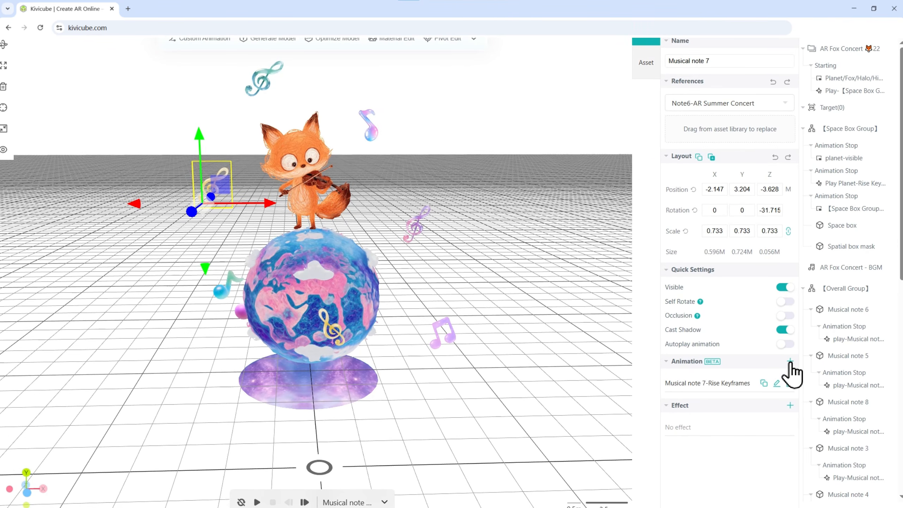
Step: Add an Emphasize Rotate animation to Musical note 7, 5 s clockwise around the Y axis, triggered by the note's Animation Stop
{"action": "left_click", "coordinate": [790, 361]}
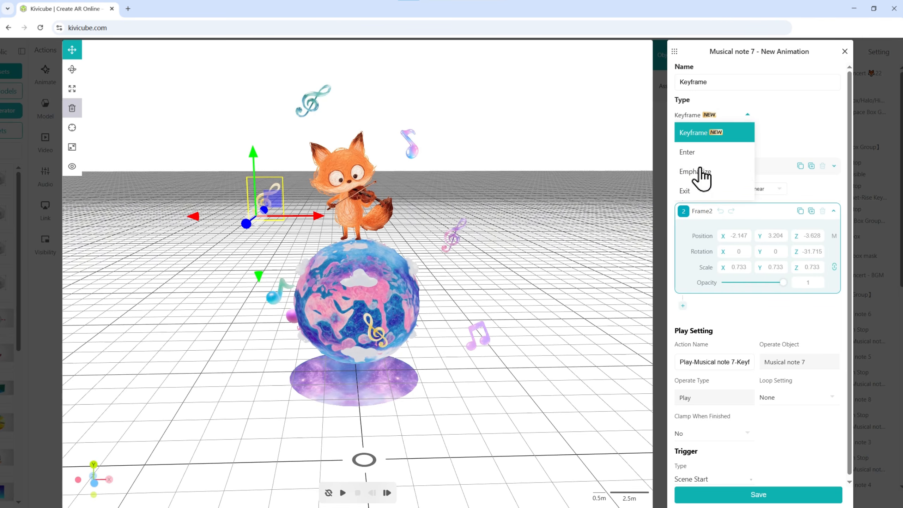
{"action": "left_click", "coordinate": [697, 174]}
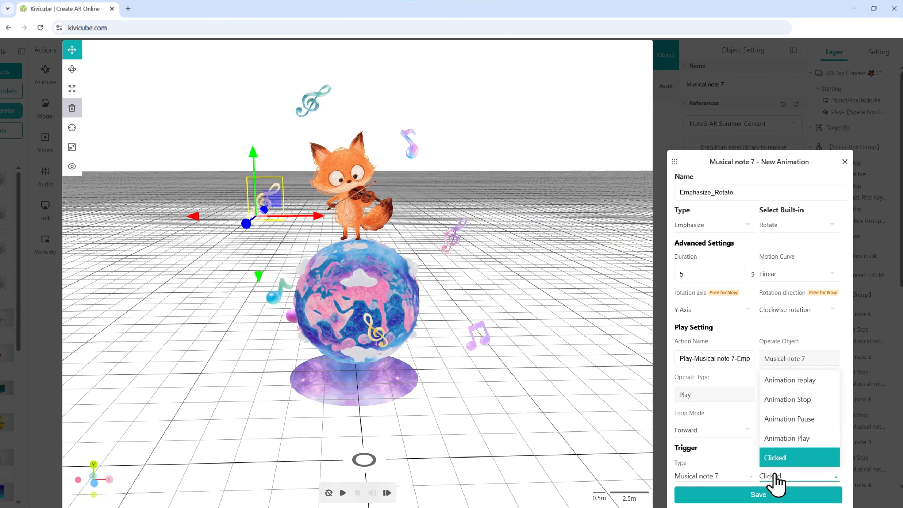
{"action": "left_click", "coordinate": [783, 401]}
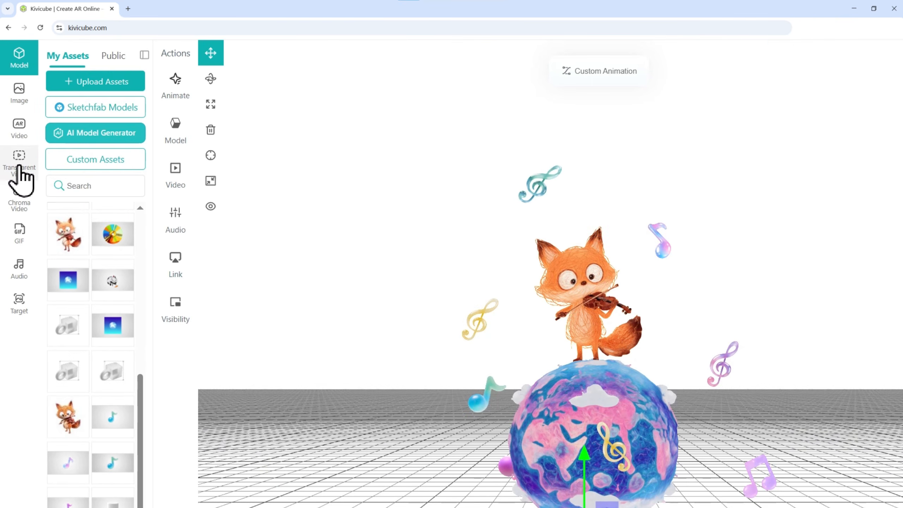
Step: Add the Stage Halo transparent video from the public assets to the scene and place it around the planet
{"action": "left_click", "coordinate": [20, 169]}
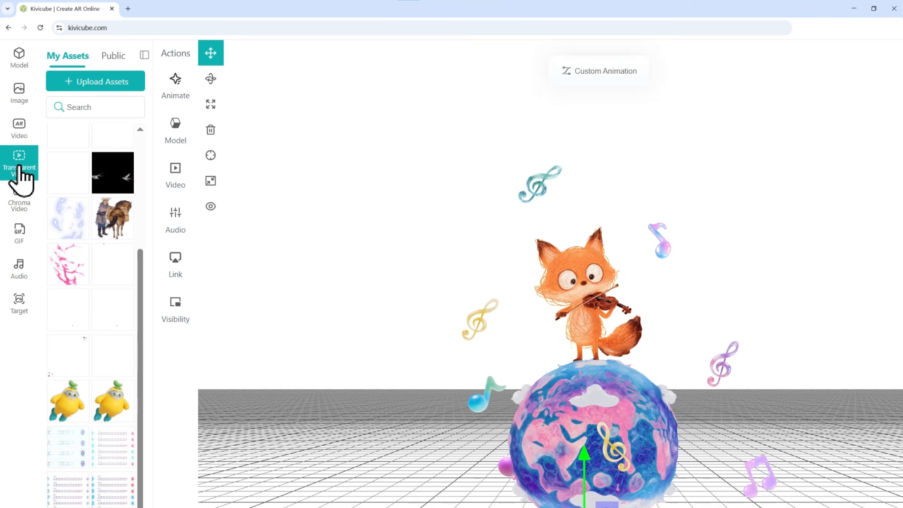
{"action": "left_click", "coordinate": [113, 56]}
{"action": "mouse_move", "coordinate": [140, 195]}
{"action": "left_mouse_down"}
{"action": "mouse_move", "coordinate": [141, 495]}
{"action": "mouse_move", "coordinate": [132, 196]}
{"action": "left_mouse_up"}
{"action": "left_click_drag", "start_coordinate": [195, 263], "coordinate": [591, 424]}
{"action": "left_click_drag", "start_coordinate": [472, 346], "coordinate": [443, 376]}
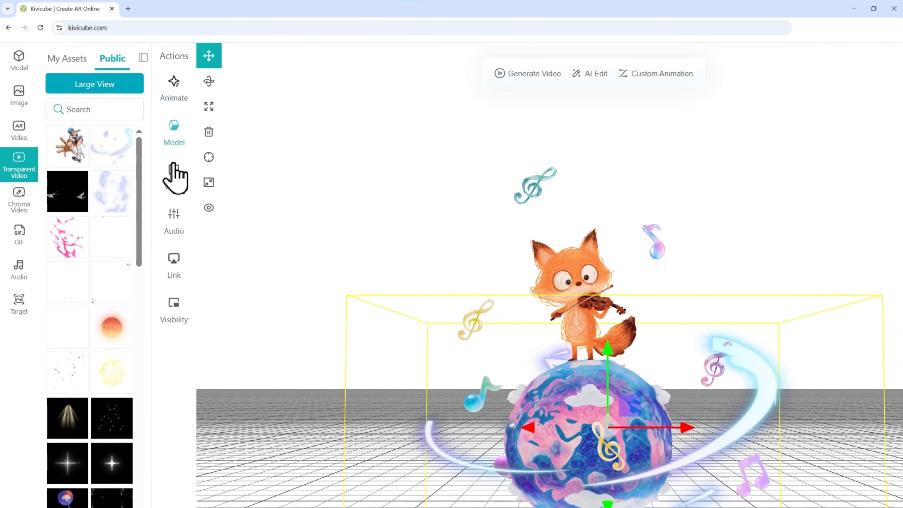
Step: Create a looping Play video action for Stage Halo, triggered by Animation Stop of the fox's fox-jump out Keyframes
{"action": "left_click", "coordinate": [161, 169]}
{"action": "left_click", "coordinate": [542, 311]}
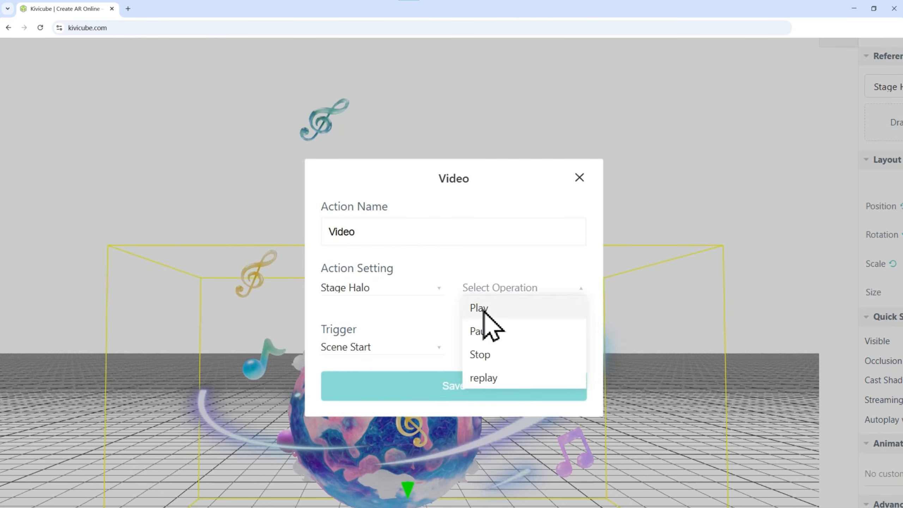
{"action": "left_click", "coordinate": [483, 308]}
{"action": "left_click", "coordinate": [379, 358]}
{"action": "left_click", "coordinate": [334, 300]}
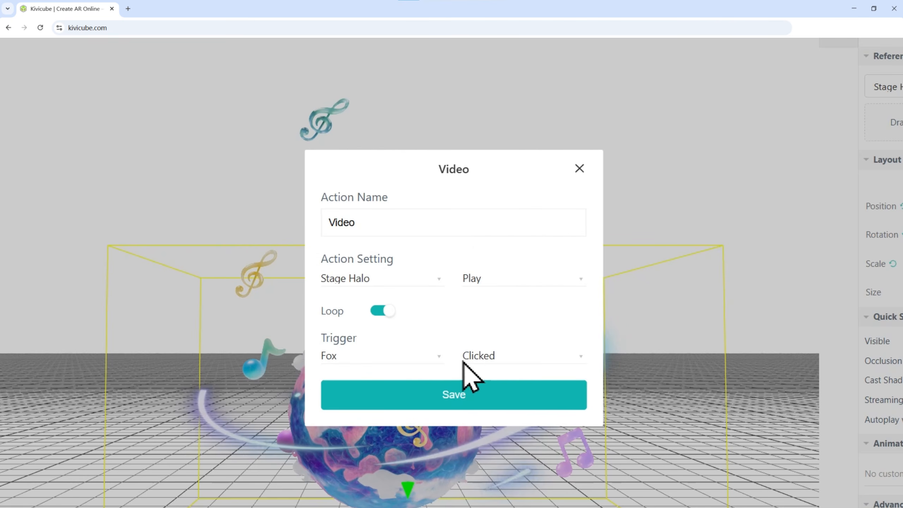
{"action": "left_click", "coordinate": [469, 355]}
{"action": "left_click", "coordinate": [512, 262]}
{"action": "left_click", "coordinate": [366, 319]}
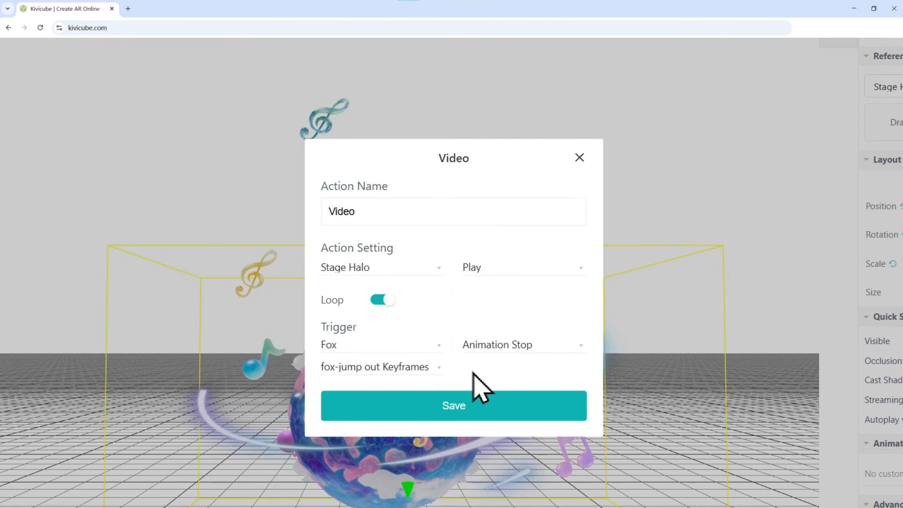
{"action": "left_click", "coordinate": [504, 404]}
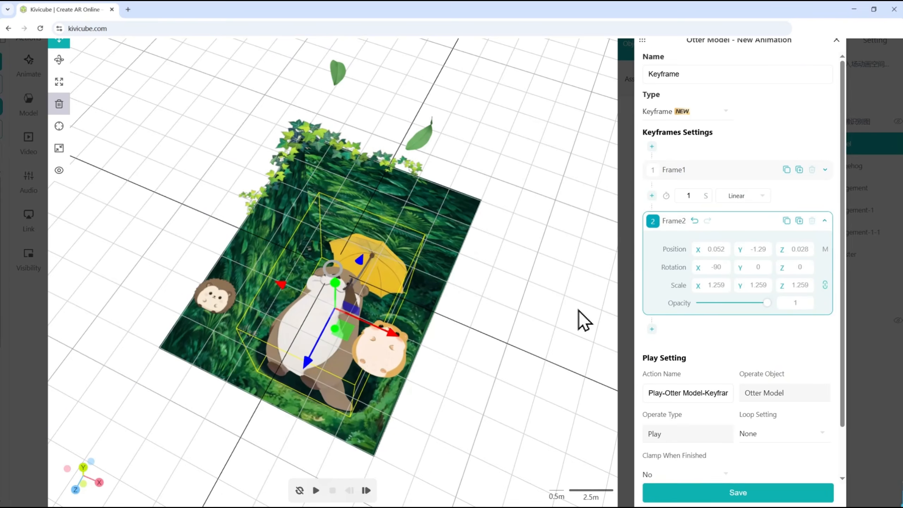
Step: Raise the otter model in Frame2 of its keyframe animation to about position Y 0.916
{"action": "left_click_drag", "start_coordinate": [333, 270], "coordinate": [325, 197]}
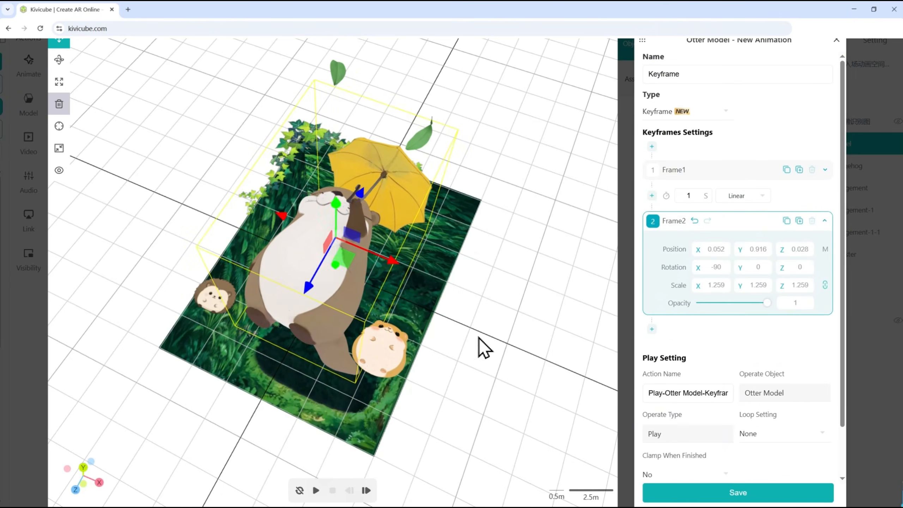
{"action": "left_click_drag", "start_coordinate": [480, 338], "coordinate": [594, 352]}
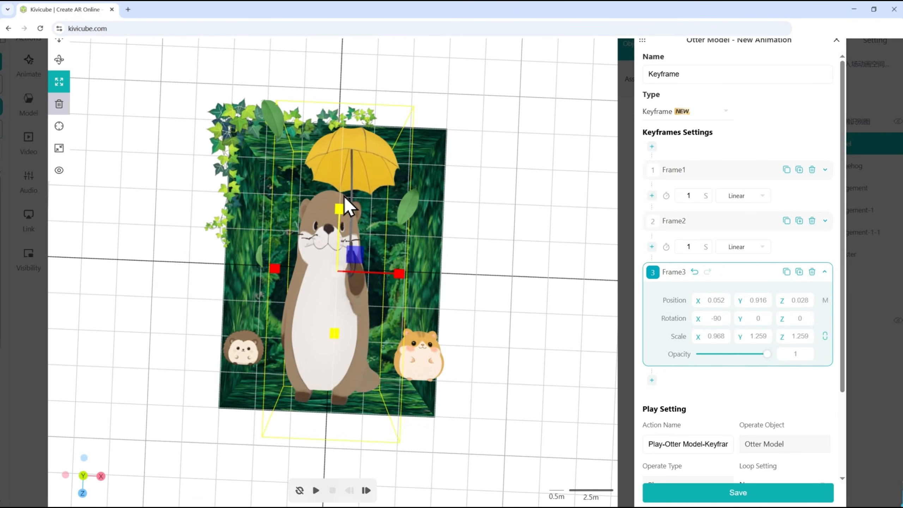